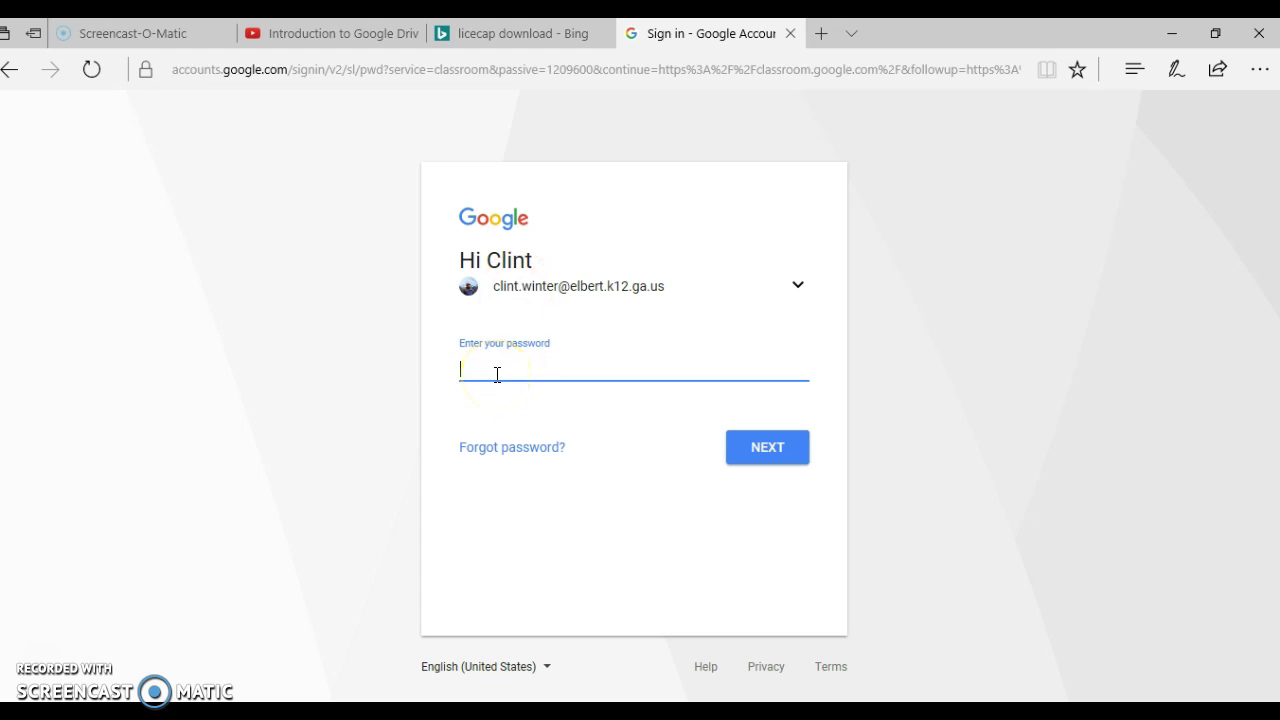
- Enter the account password and sign in to Google Classroom
{"action": "type", "text": "*********"}
{"action": "key", "text": "Return"}
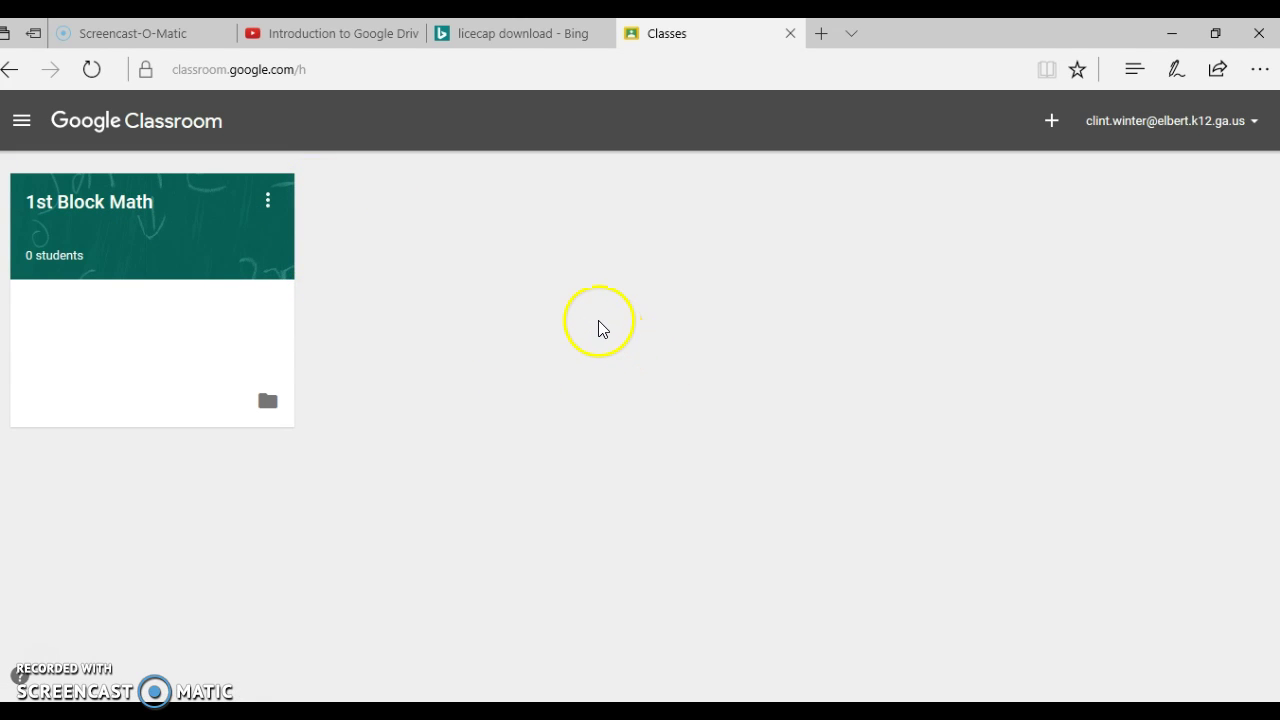
- Create a class named with the teacher's first name followed by "'s 2nd Period Social Studies Class", leaving section and subject blank
{"action": "left_click", "coordinate": [1051, 138]}
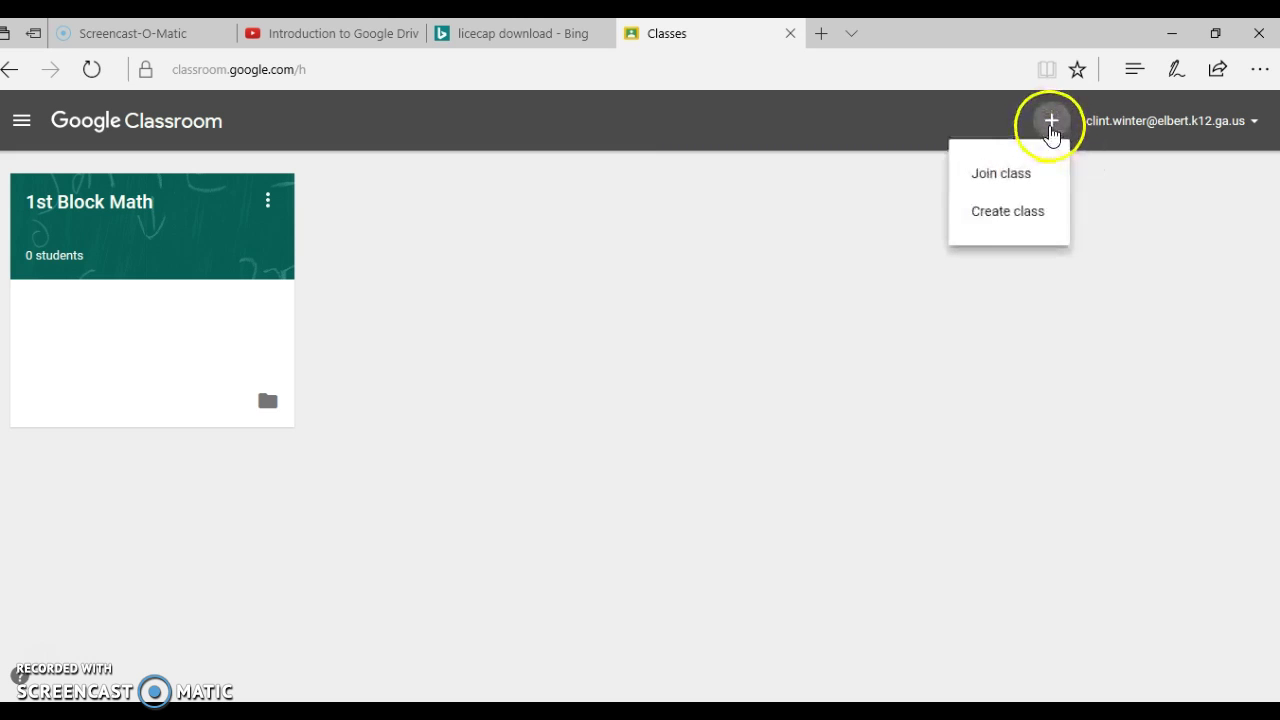
{"action": "left_click", "coordinate": [1001, 229]}
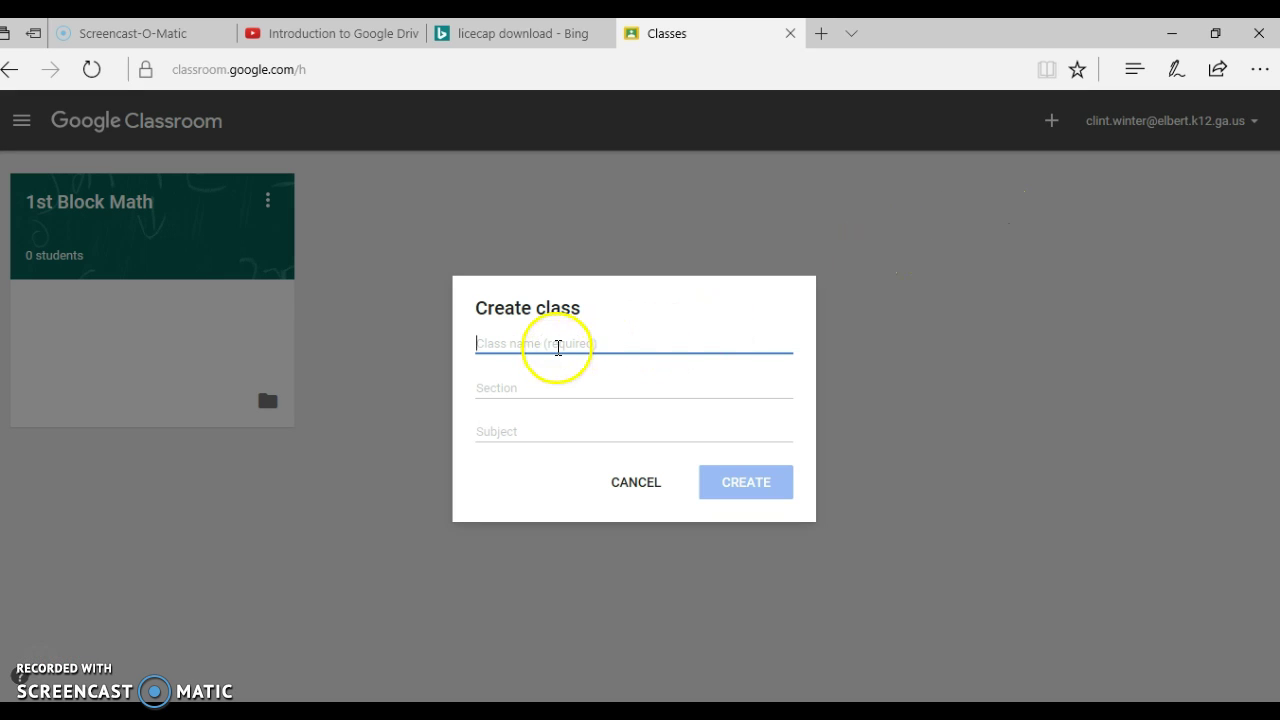
{"action": "type", "text": "Clin"}
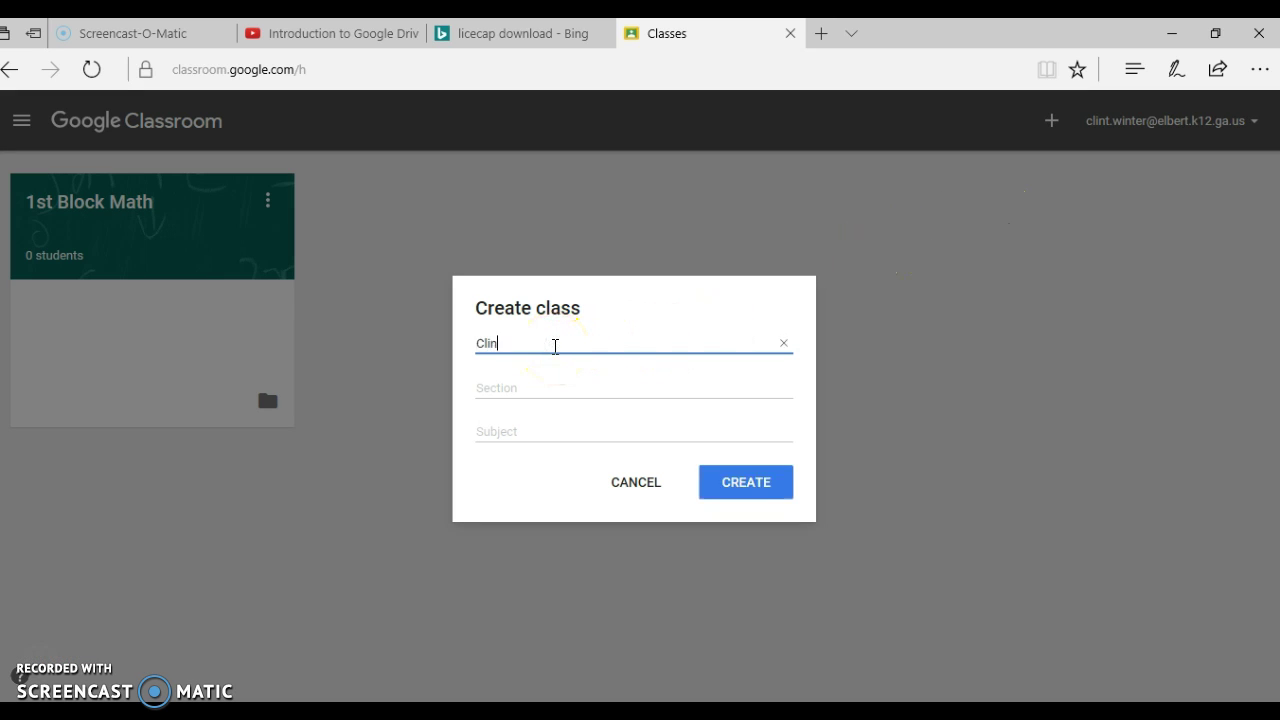
{"action": "type", "text": "t's 2nd Period Social St"}
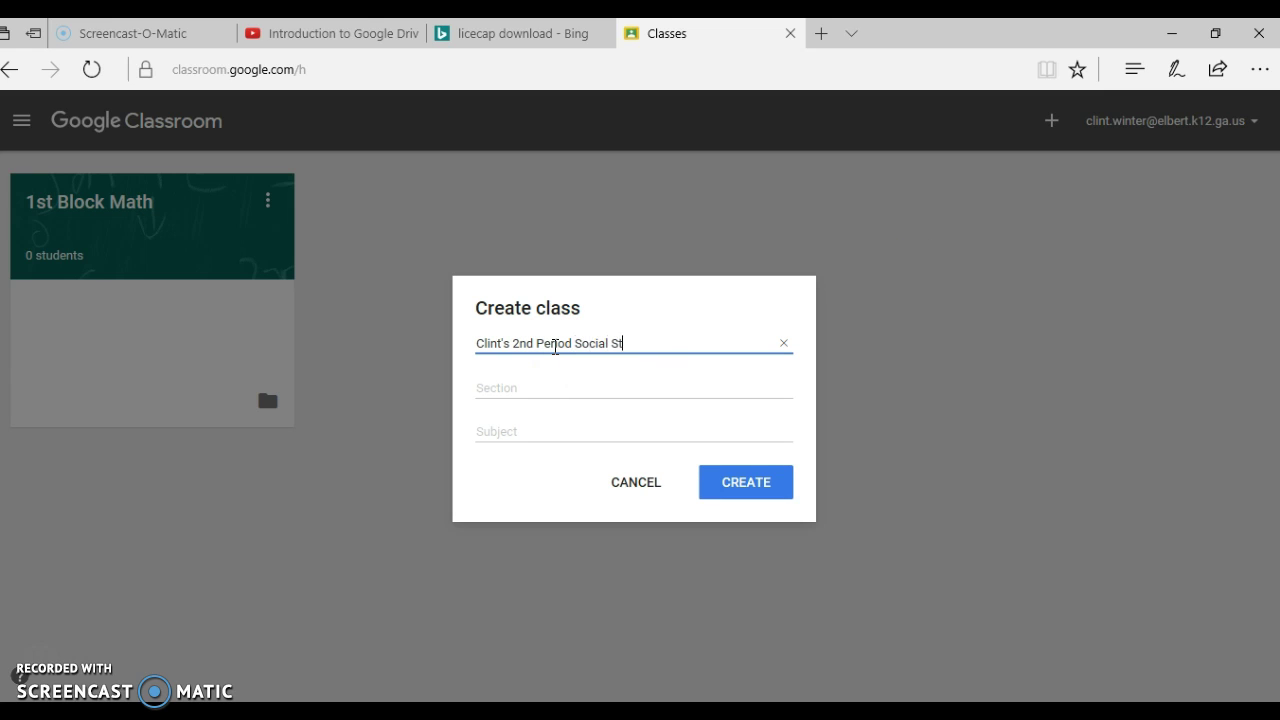
{"action": "type", "text": "udies Class"}
{"action": "left_click", "coordinate": [518, 385]}
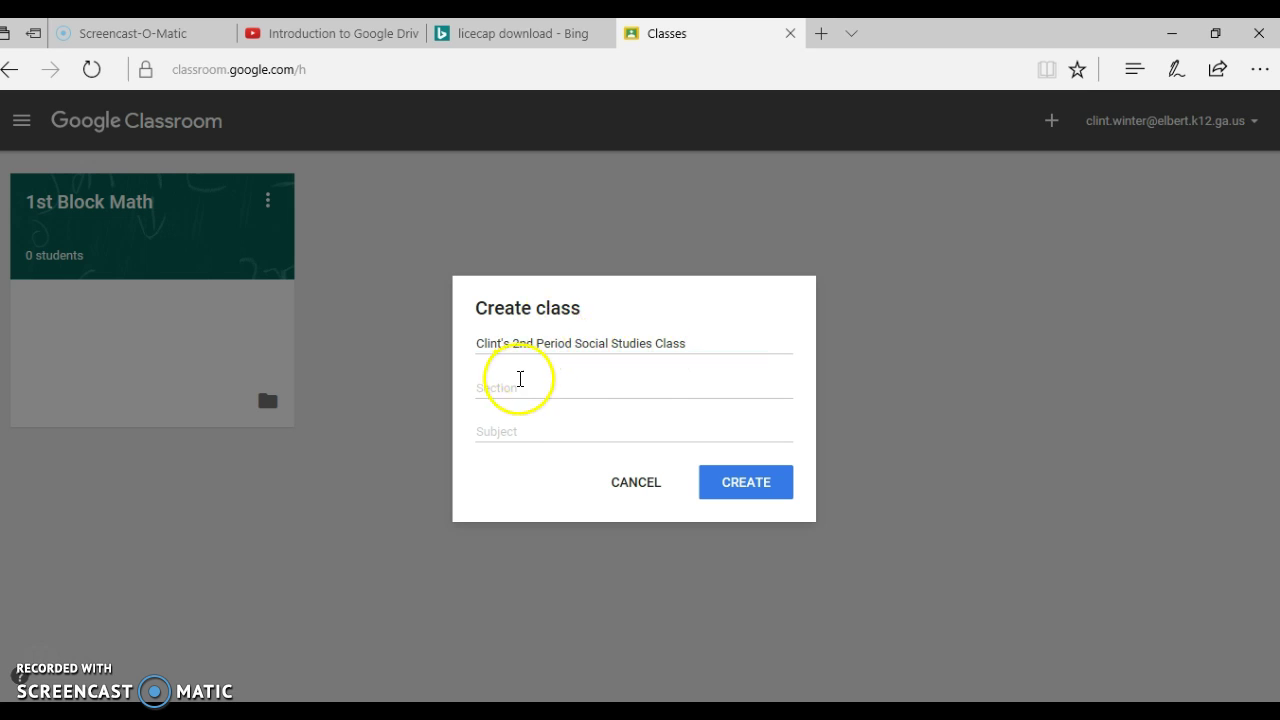
{"action": "left_click", "coordinate": [504, 433]}
{"action": "left_click", "coordinate": [740, 484]}
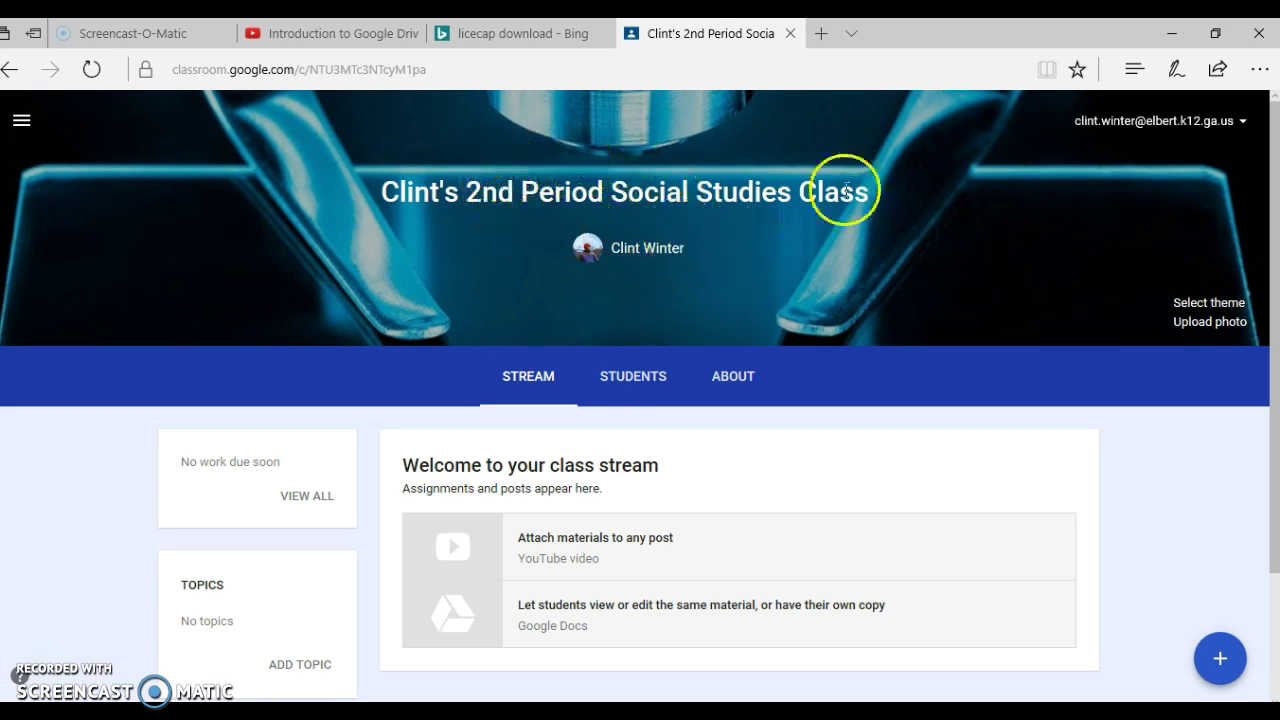
- Browse the gallery and pattern themes and apply the guitar player image as the class theme
{"action": "left_click", "coordinate": [1189, 300]}
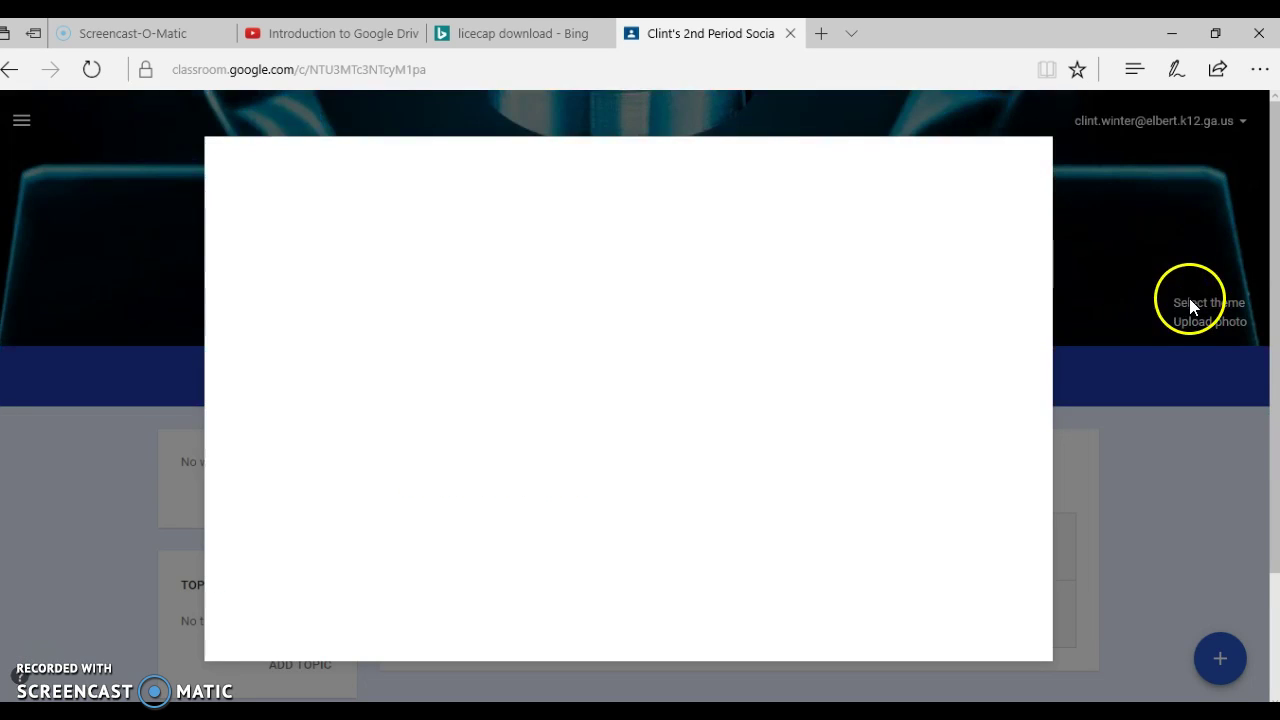
{"action": "scroll", "coordinate": [471, 400], "scroll_direction": "down", "scroll_amount": 3}
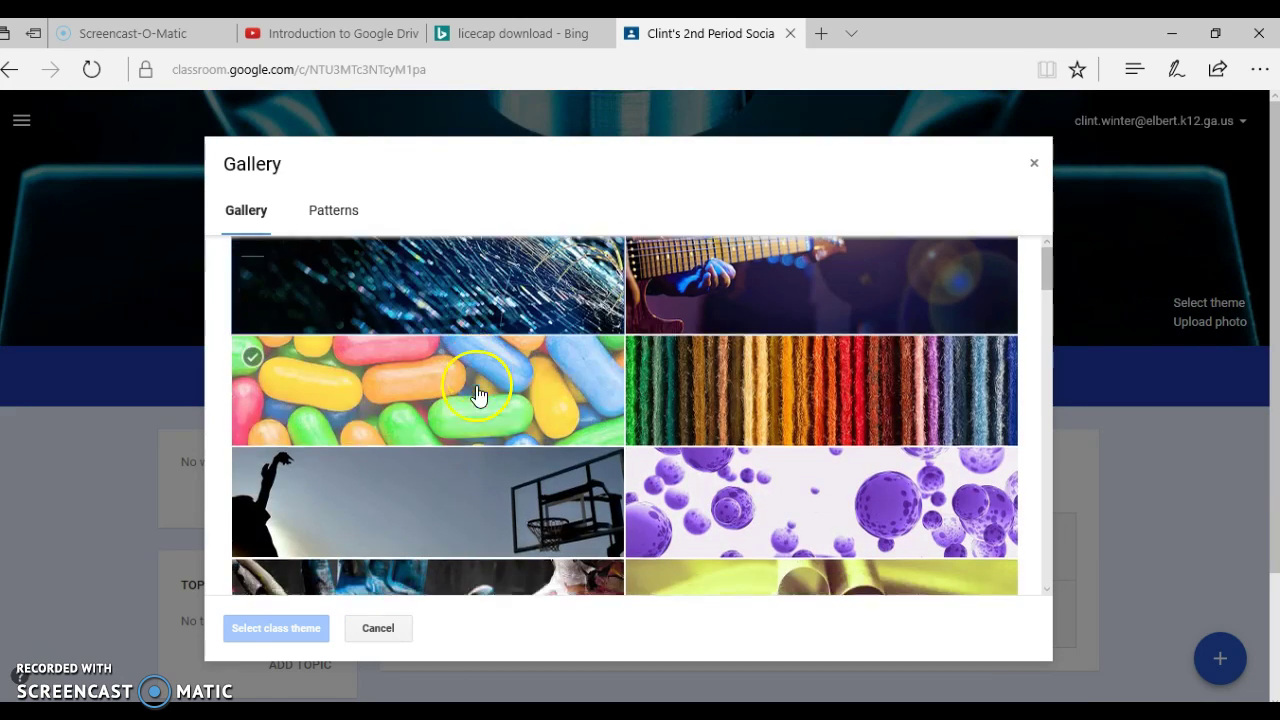
{"action": "left_click", "coordinate": [333, 212]}
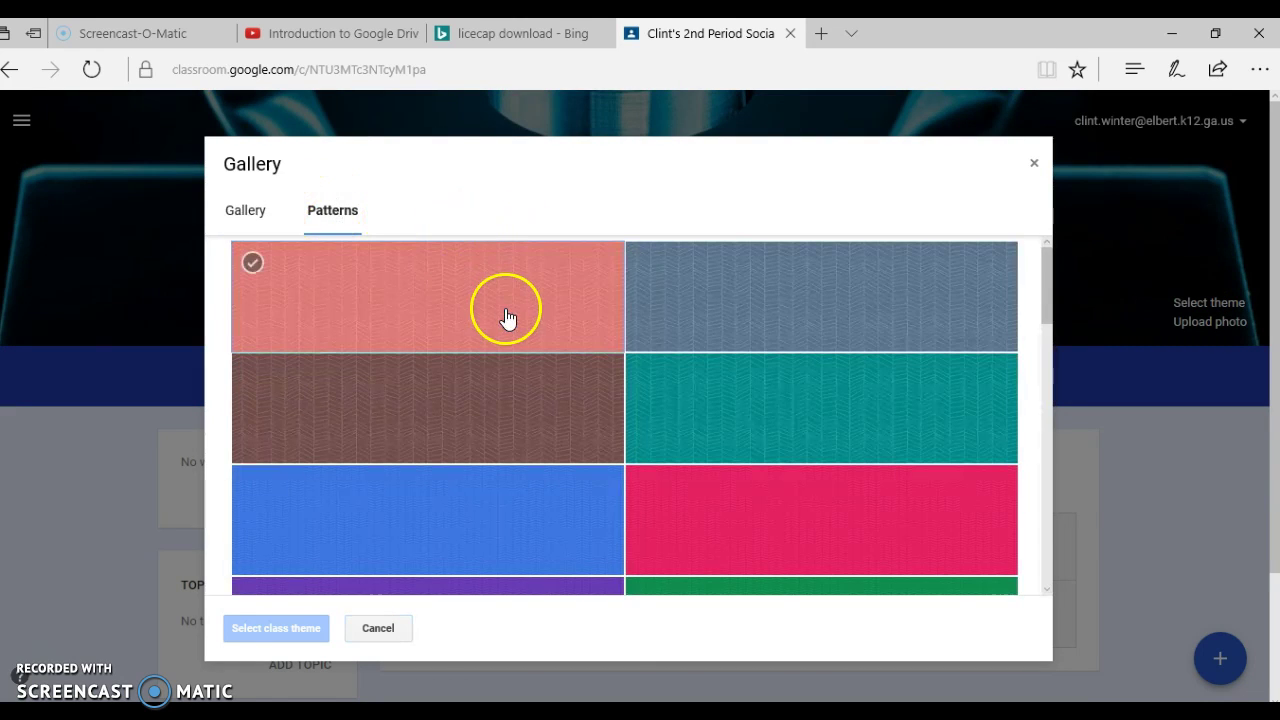
{"action": "left_click", "coordinate": [258, 218]}
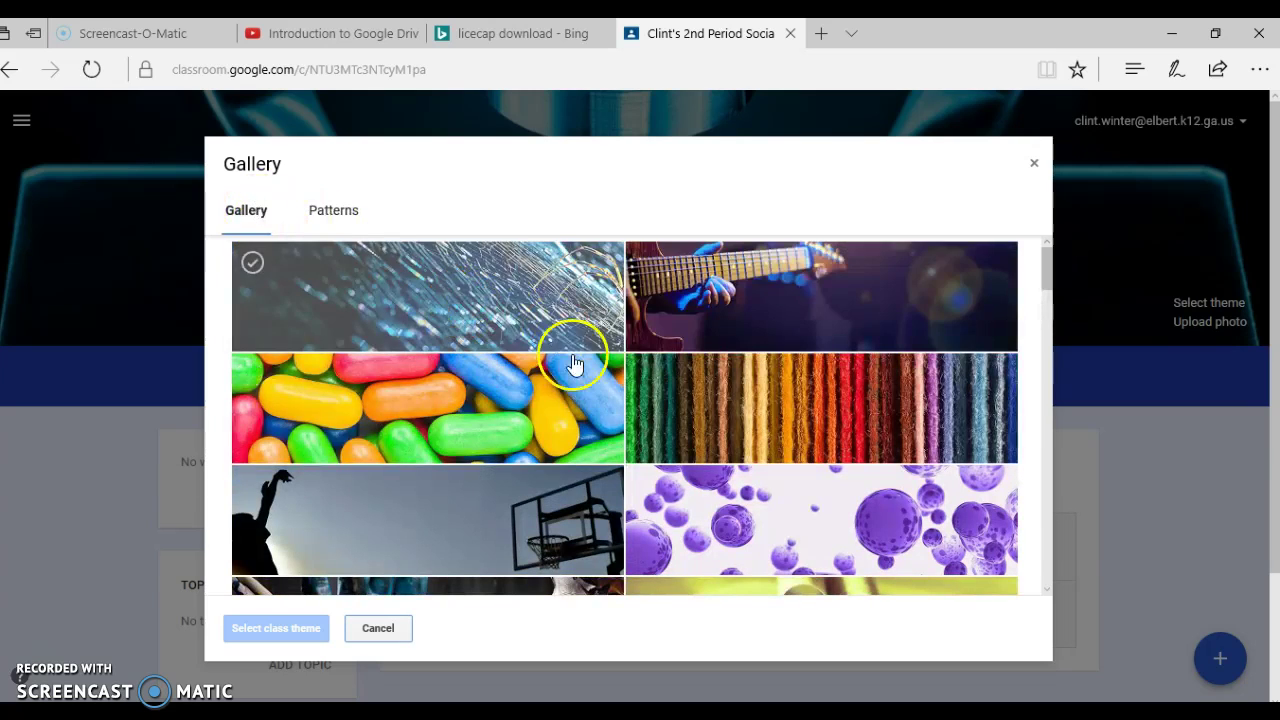
{"action": "left_click", "coordinate": [817, 326]}
{"action": "left_click", "coordinate": [272, 628]}
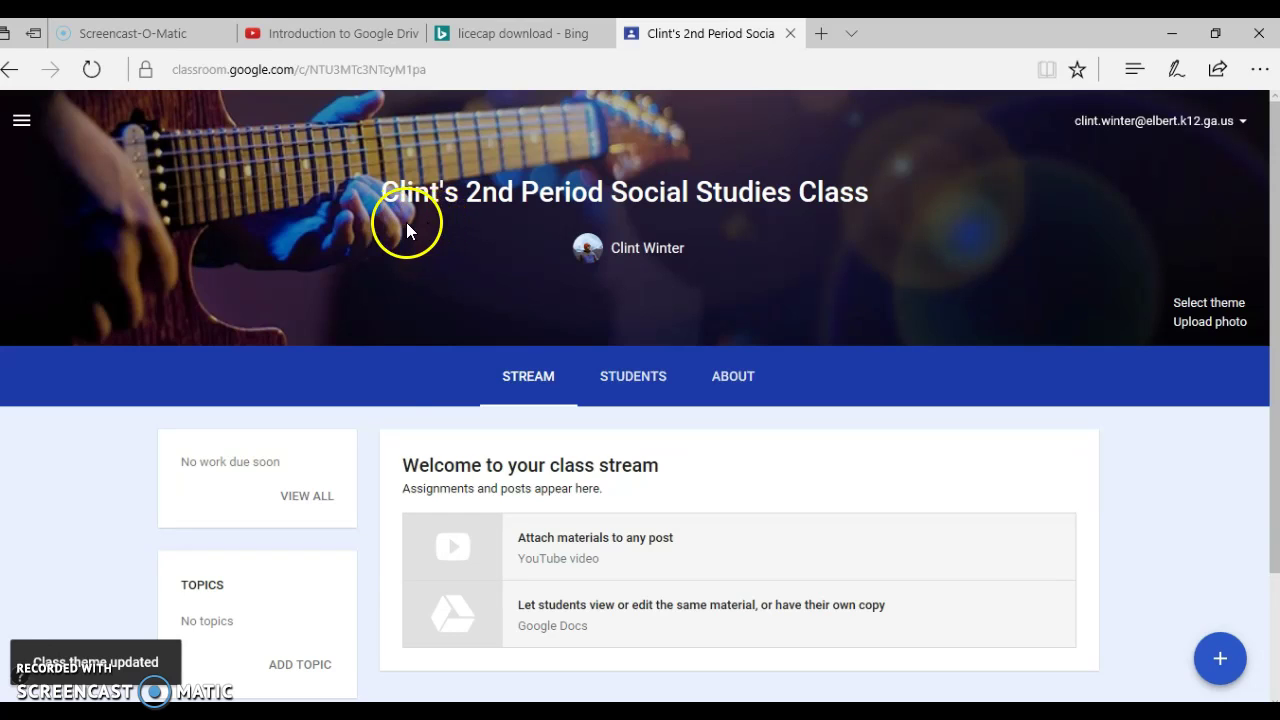
- Review the class's Students page, including the class code options and the student invitation form
{"action": "scroll", "coordinate": [445, 378], "scroll_direction": "down", "scroll_amount": 2}
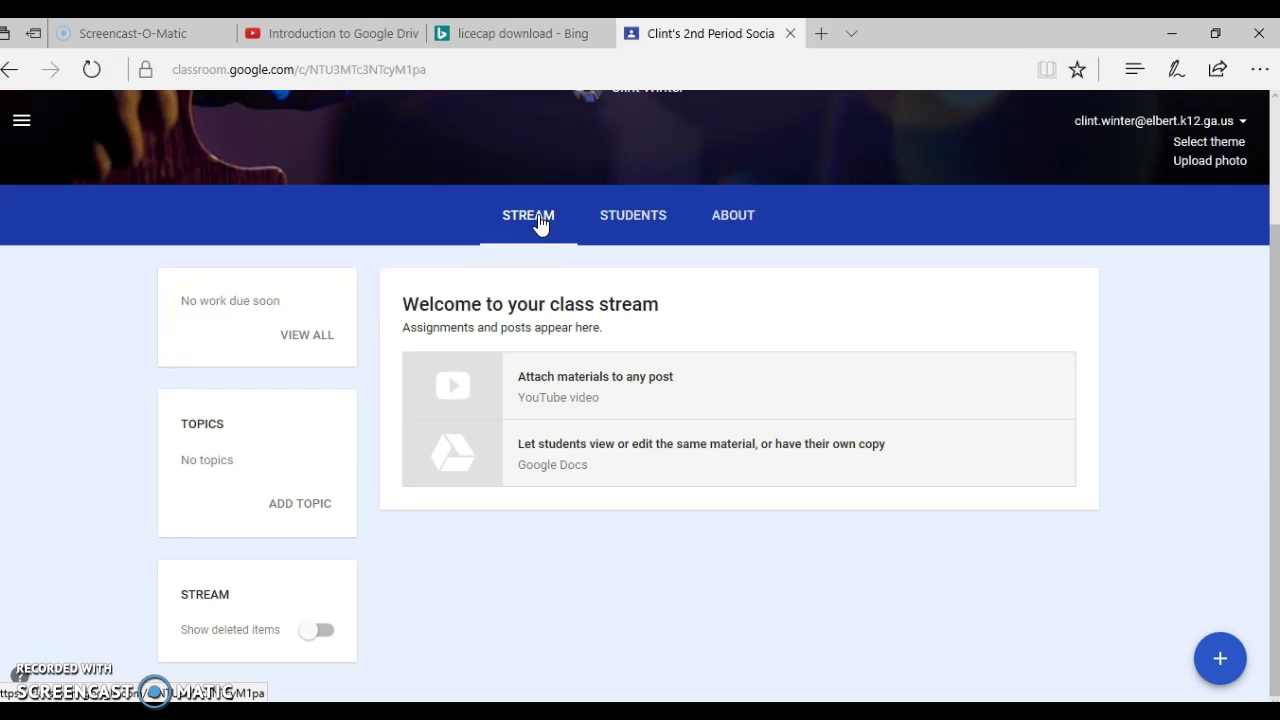
{"action": "left_click", "coordinate": [614, 218]}
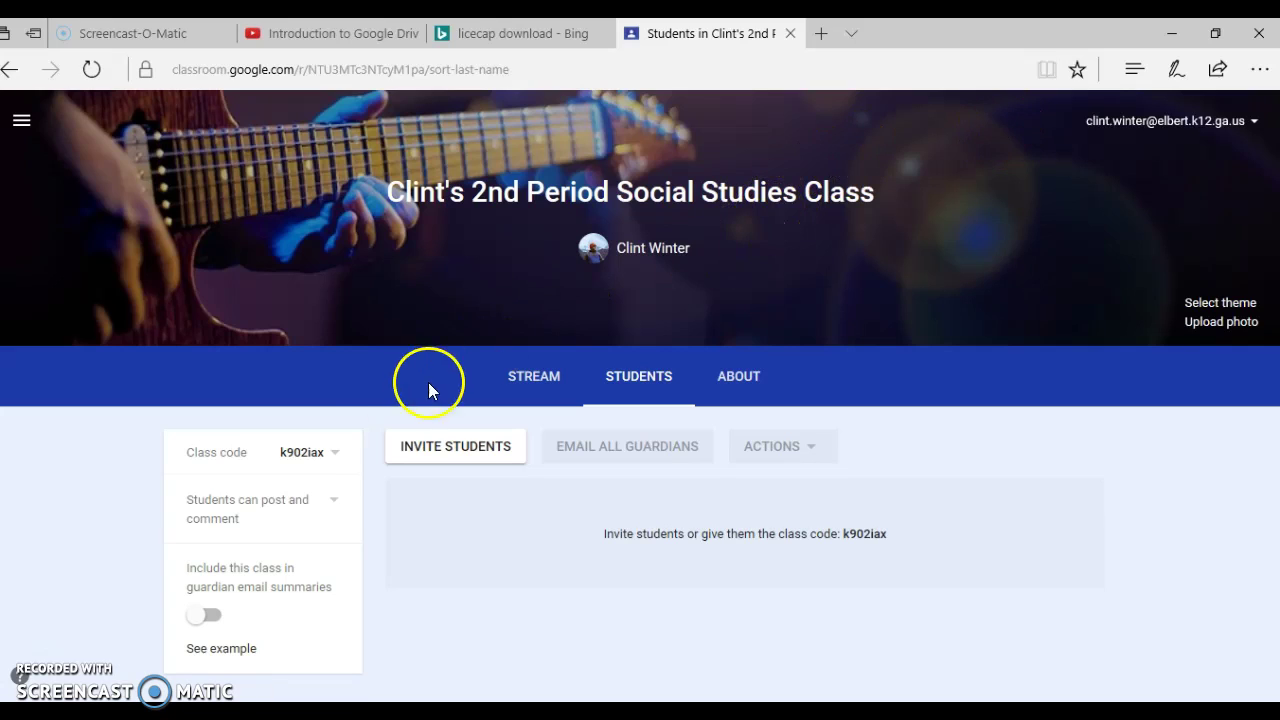
{"action": "left_click", "coordinate": [304, 458]}
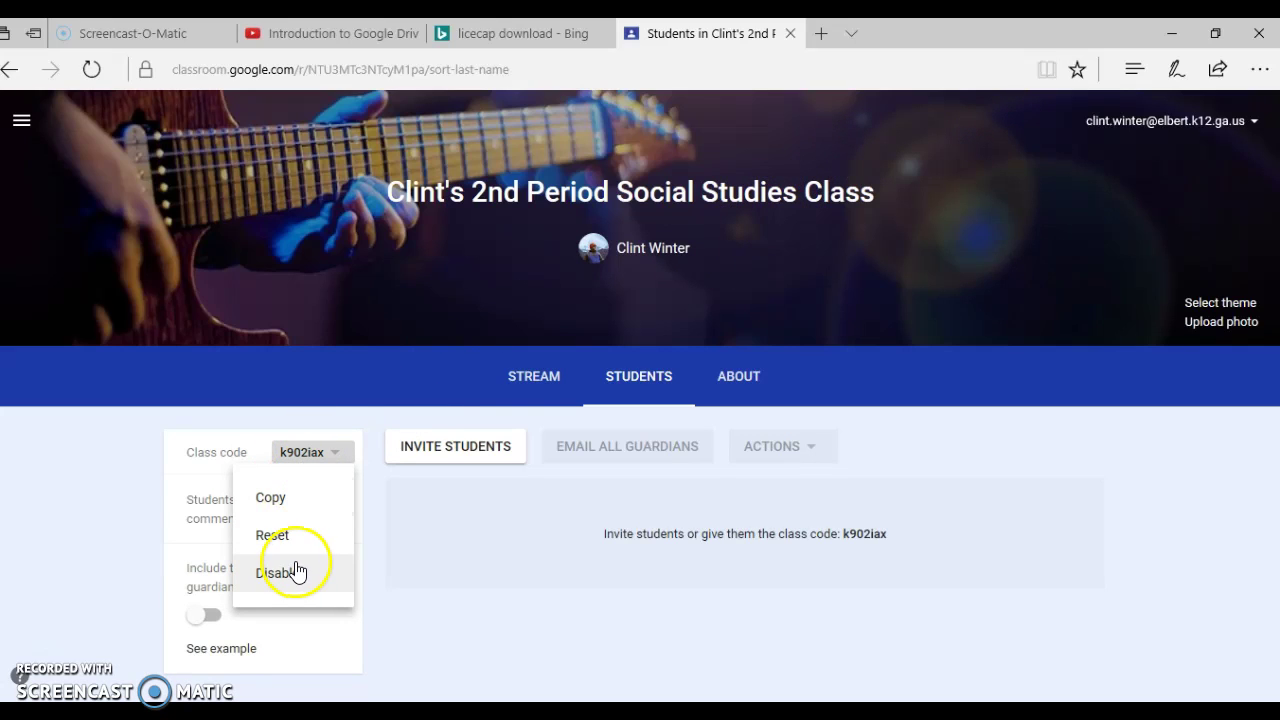
{"action": "left_click", "coordinate": [427, 579]}
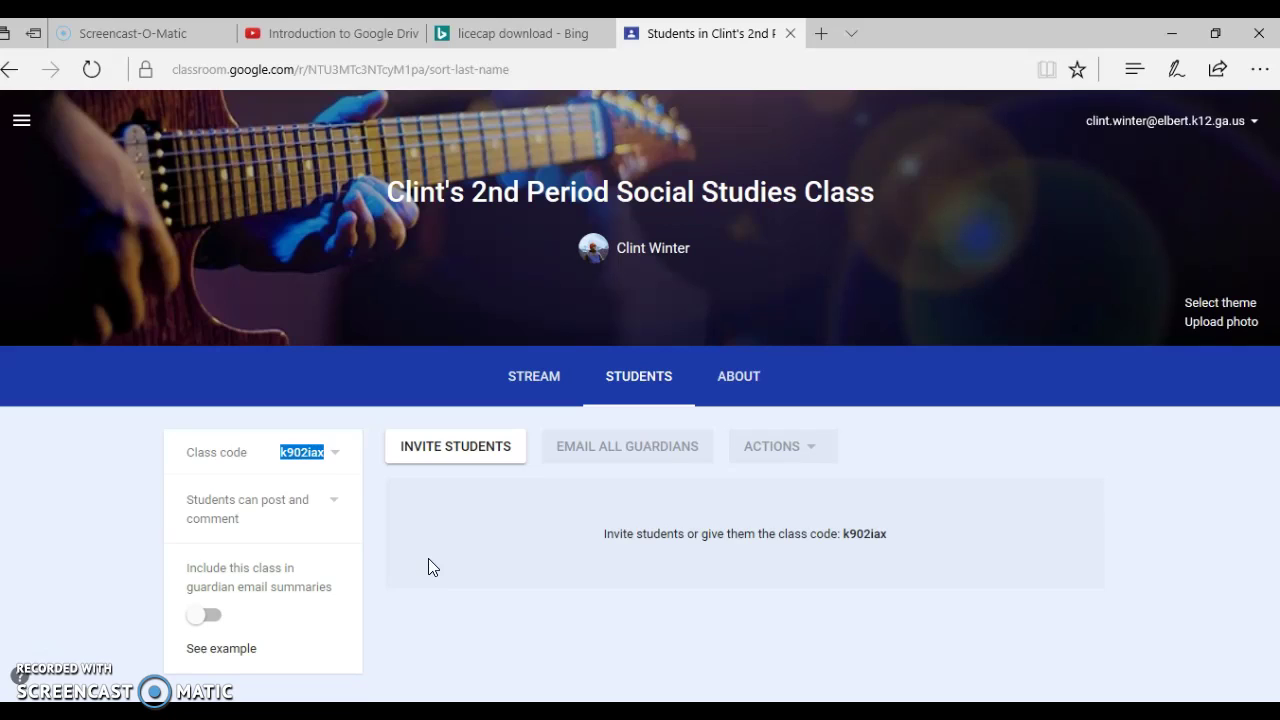
{"action": "left_click", "coordinate": [442, 455]}
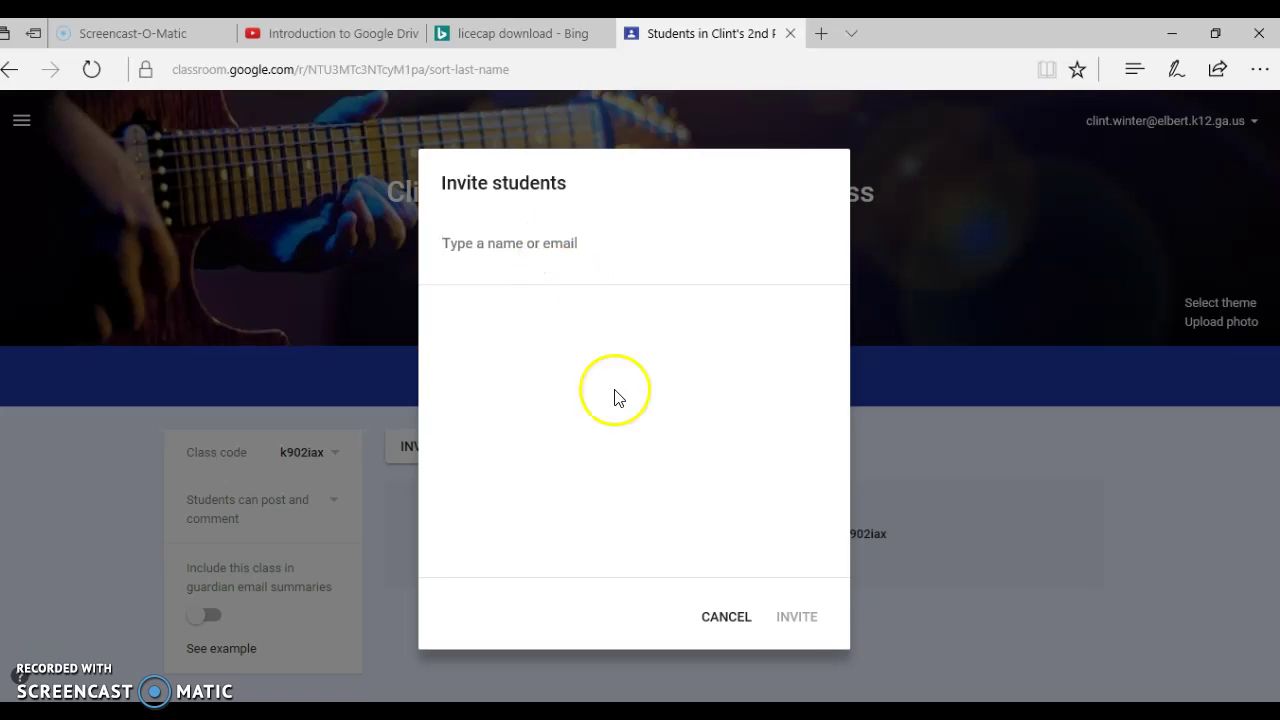
{"action": "left_click", "coordinate": [712, 615]}
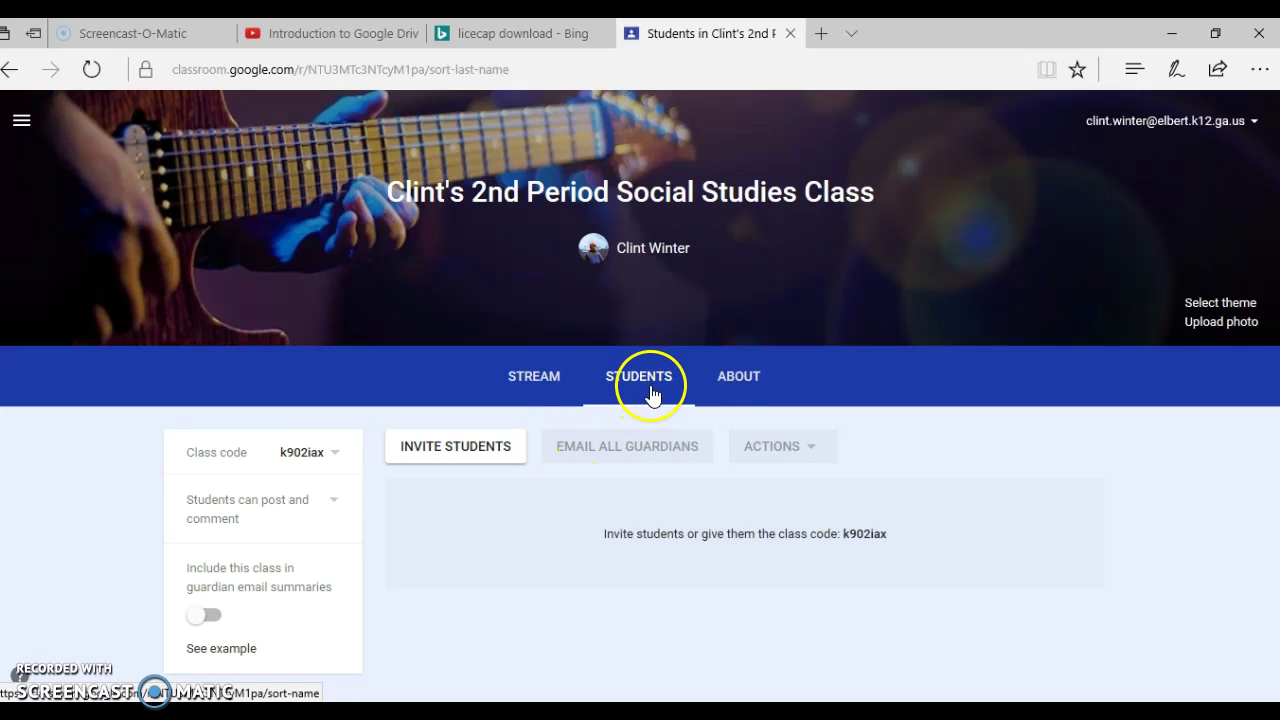
- Examine the class's About page with its description, room, Drive folder and calendar settings
{"action": "left_click", "coordinate": [754, 389]}
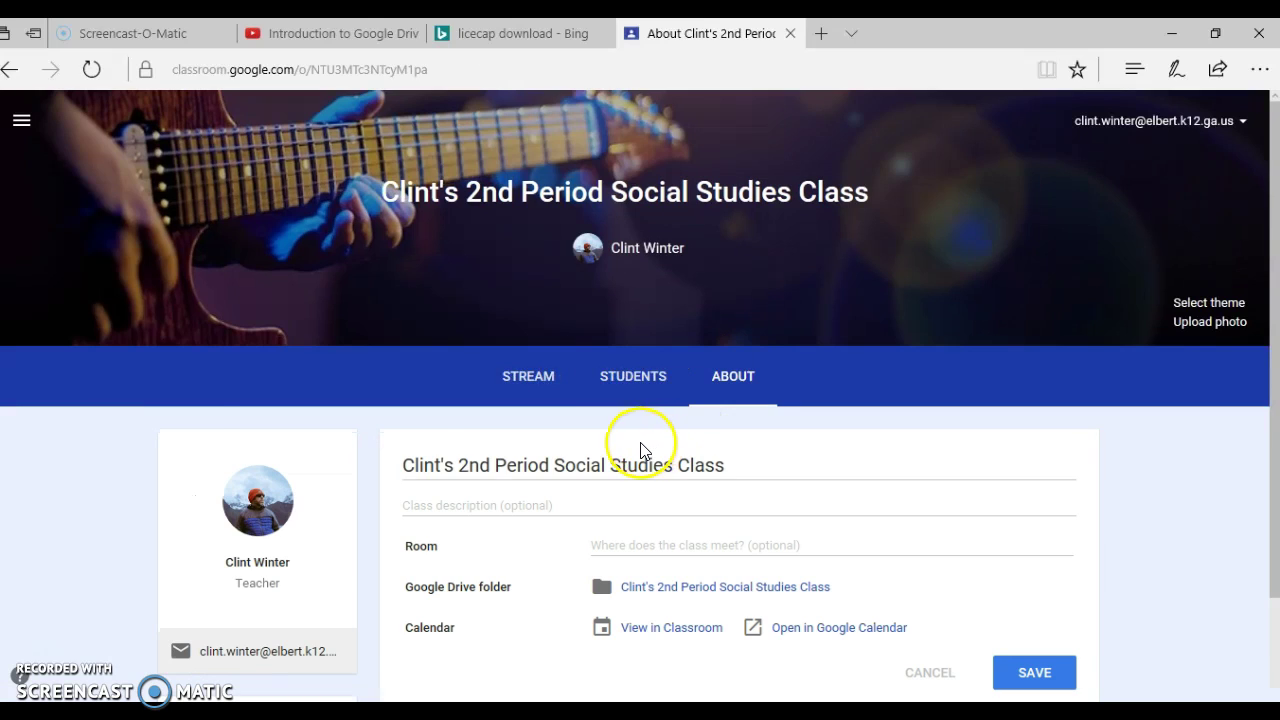
{"action": "scroll", "coordinate": [641, 451], "scroll_direction": "down", "scroll_amount": 1}
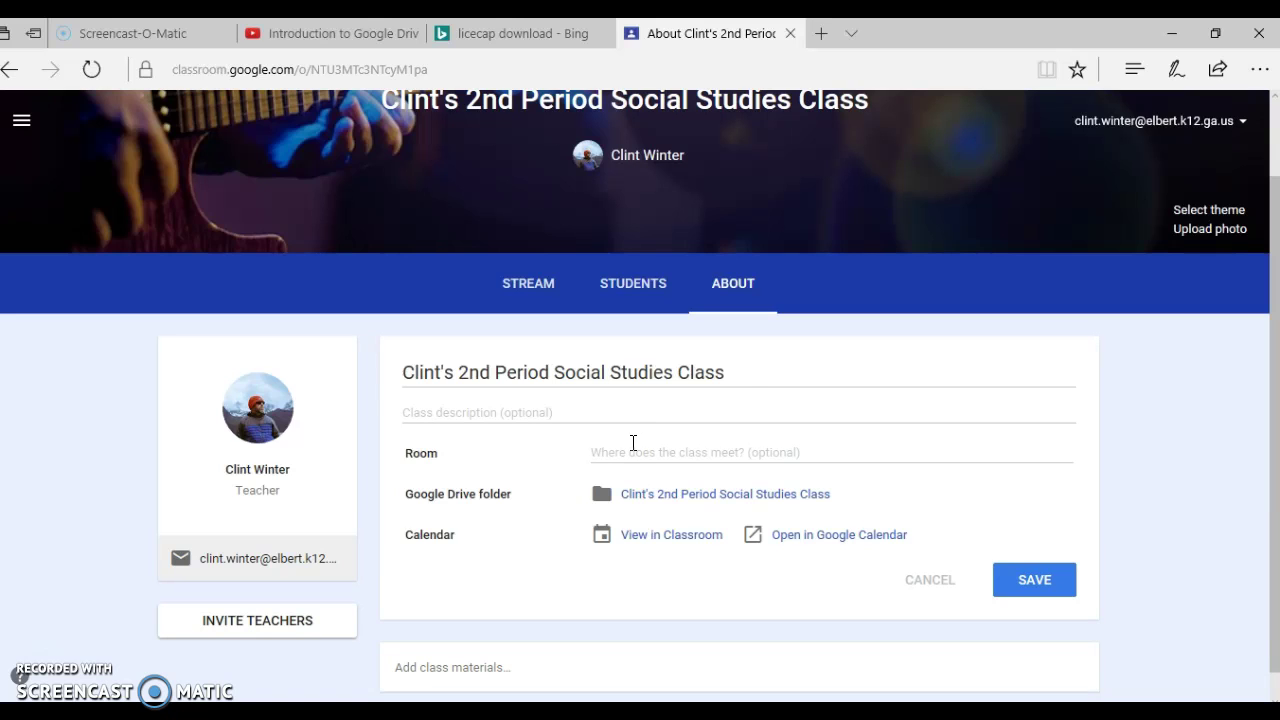
{"action": "scroll", "coordinate": [633, 445], "scroll_direction": "down", "scroll_amount": 1}
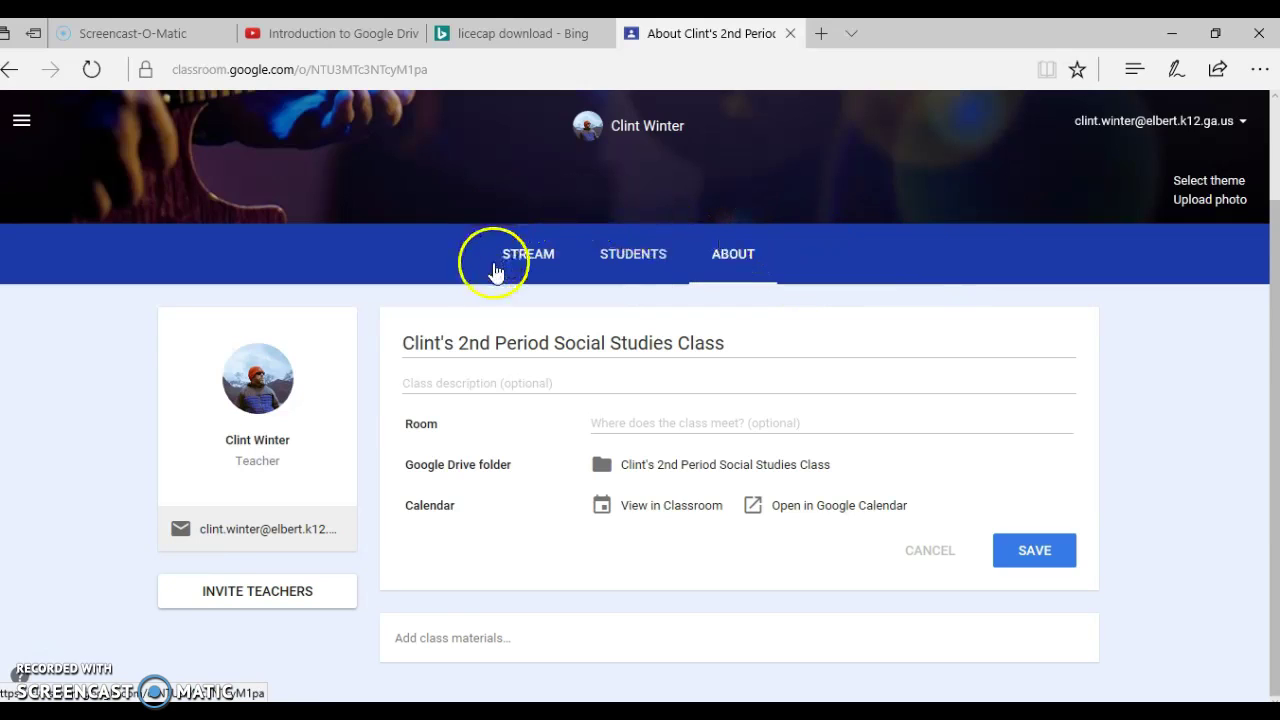
- Start a new assignment in the class stream and title it "Opener for Monday", leaving the instructions blank
{"action": "left_click", "coordinate": [546, 259]}
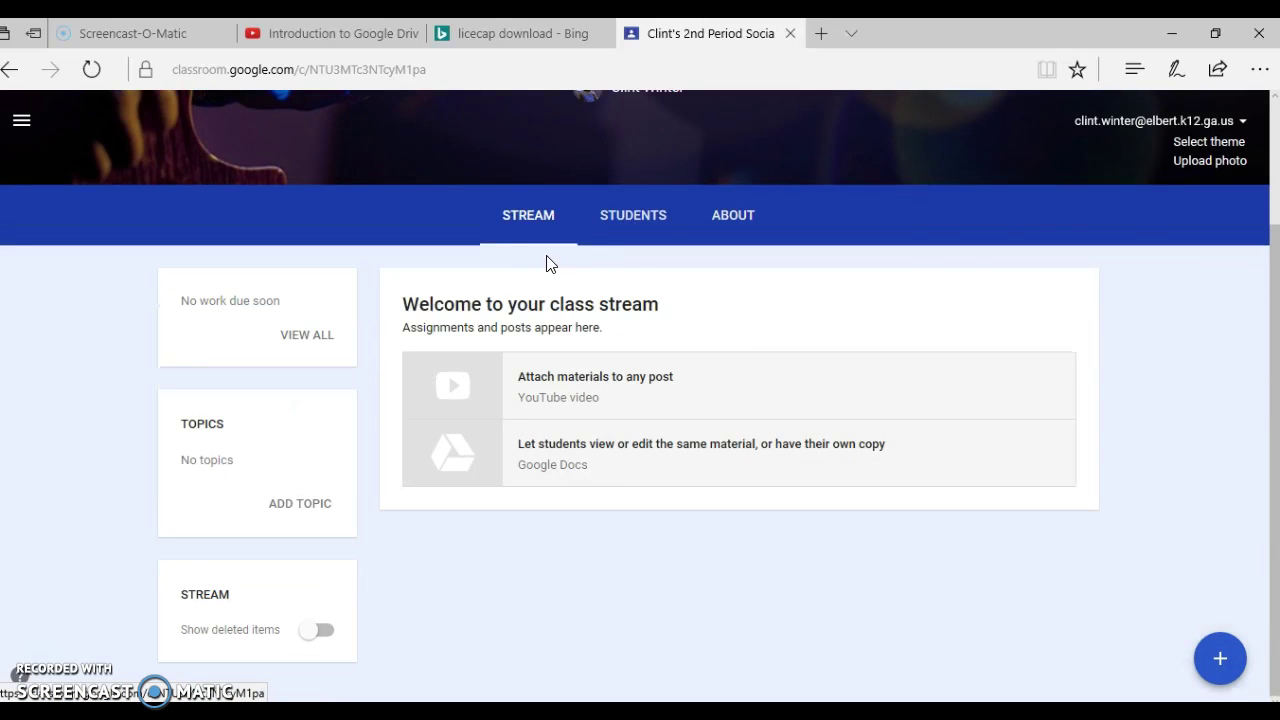
{"action": "mouse_move", "coordinate": [1226, 652]}
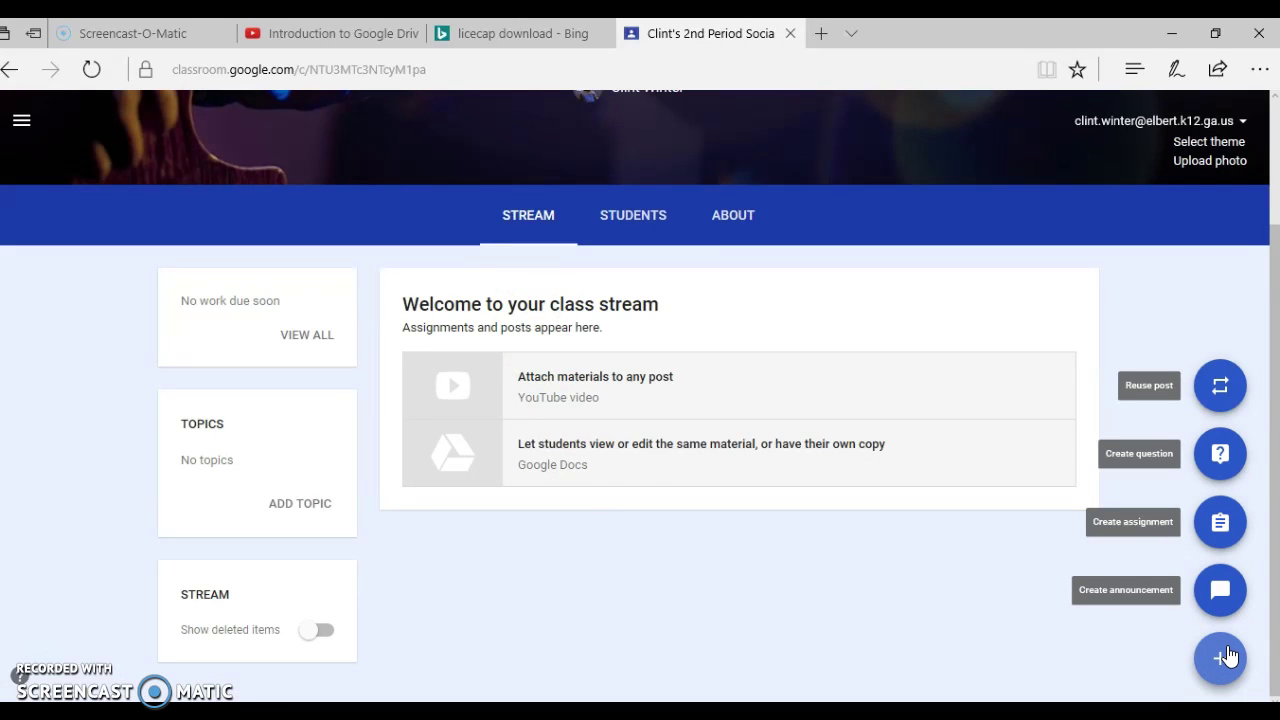
{"action": "left_click", "coordinate": [1220, 600]}
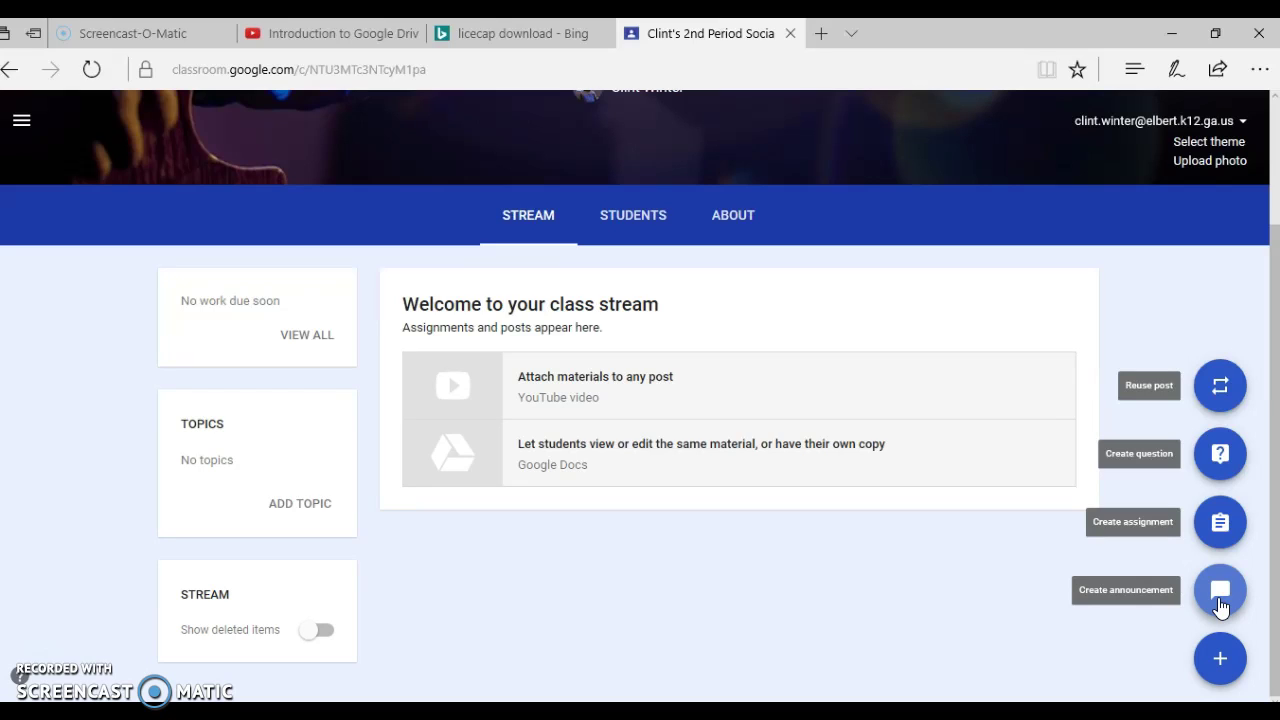
{"action": "left_click", "coordinate": [1220, 600]}
{"action": "left_click", "coordinate": [1220, 535]}
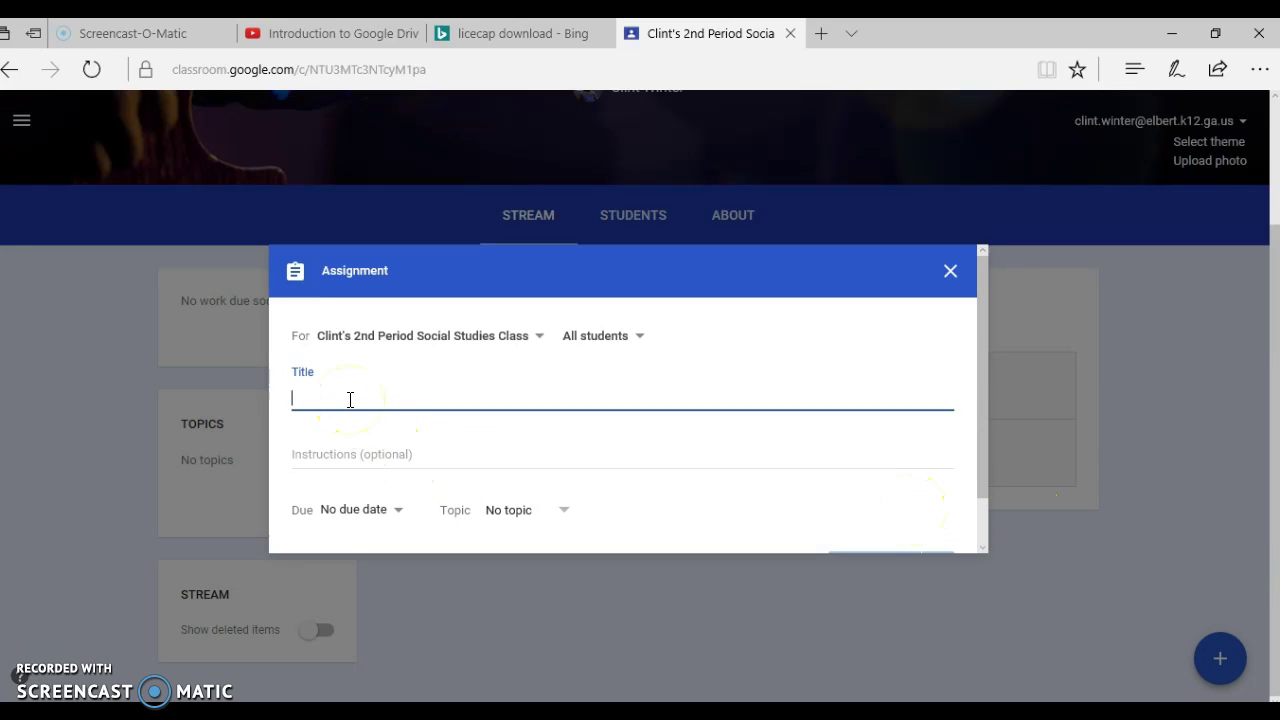
{"action": "type", "text": "Opener for Monday"}
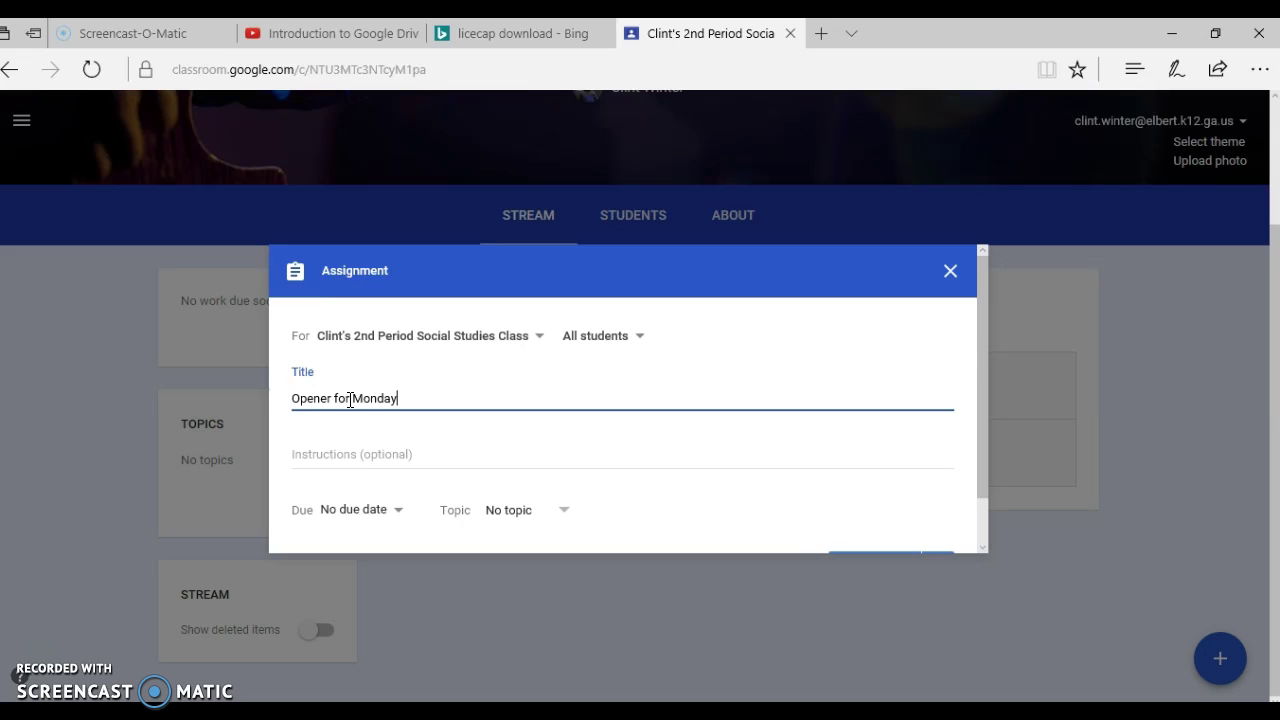
{"action": "key", "text": "Tab"}
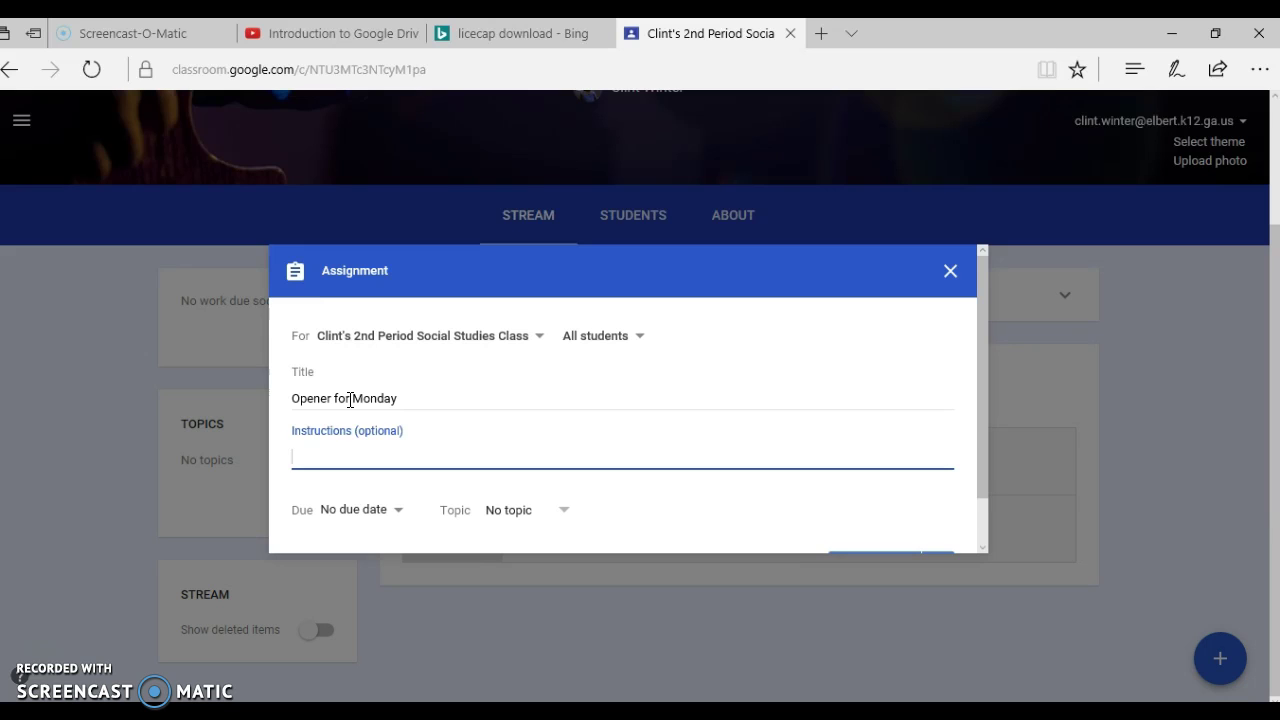
- Set the assignment's due date to Aug 4, 2017 and its due time to 11:59 PM
{"action": "left_click", "coordinate": [357, 510]}
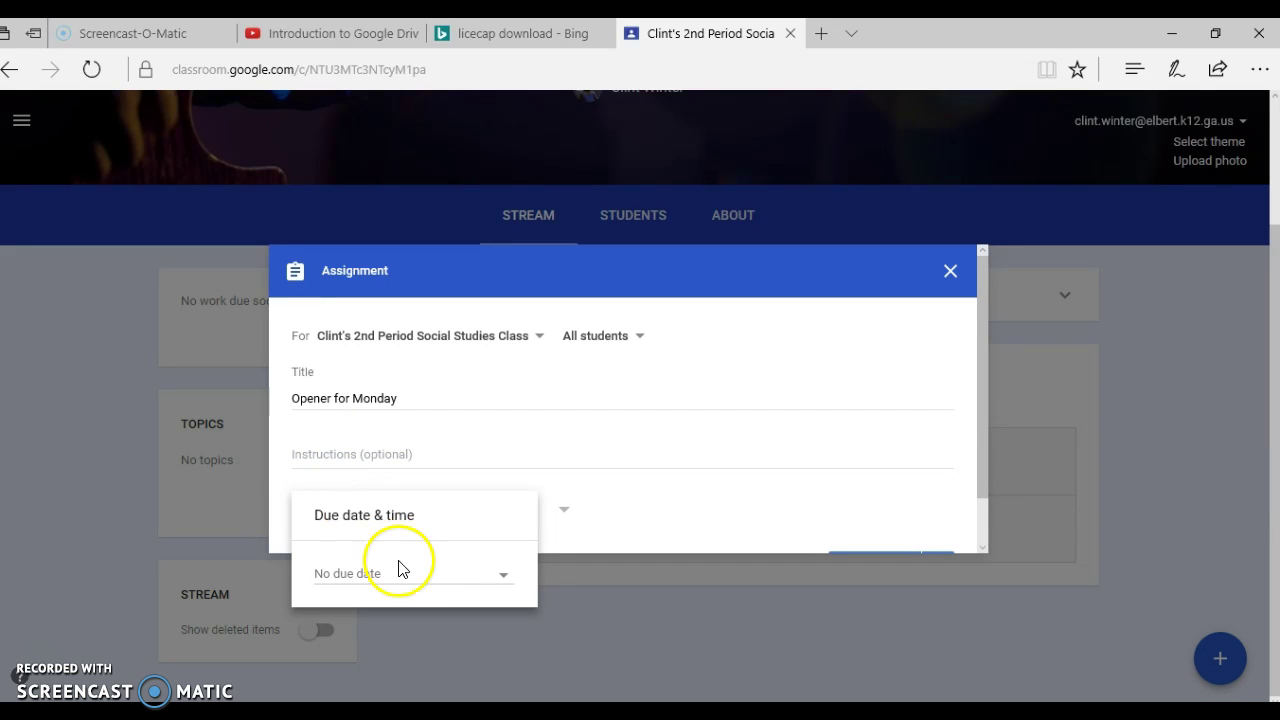
{"action": "left_click", "coordinate": [501, 585]}
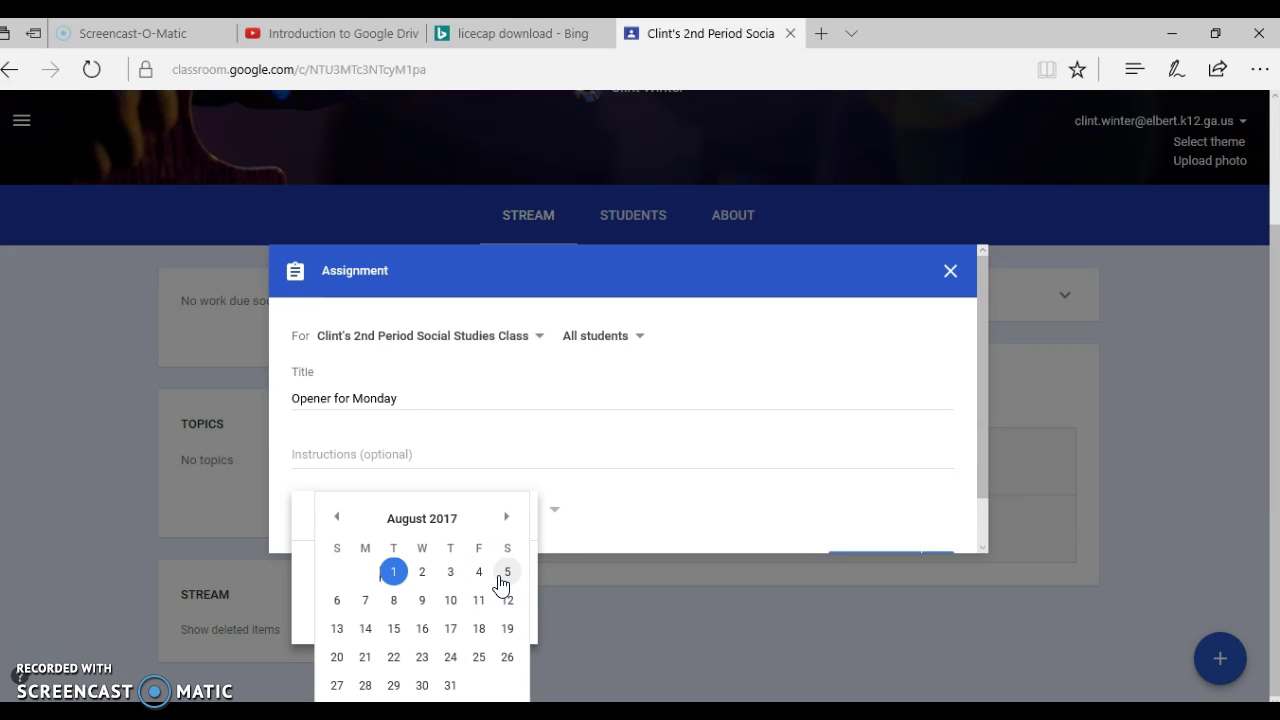
{"action": "left_click_drag", "start_coordinate": [501, 580], "coordinate": [482, 578]}
{"action": "left_click", "coordinate": [480, 575]}
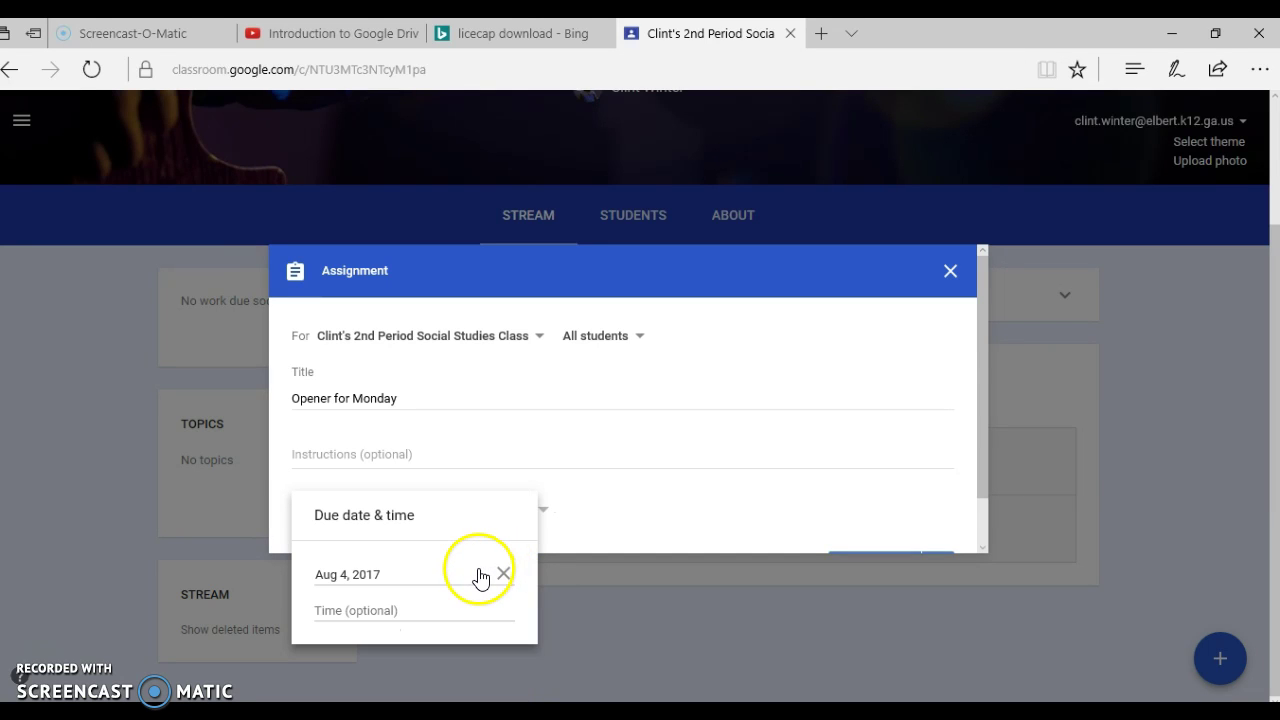
{"action": "left_click", "coordinate": [621, 530]}
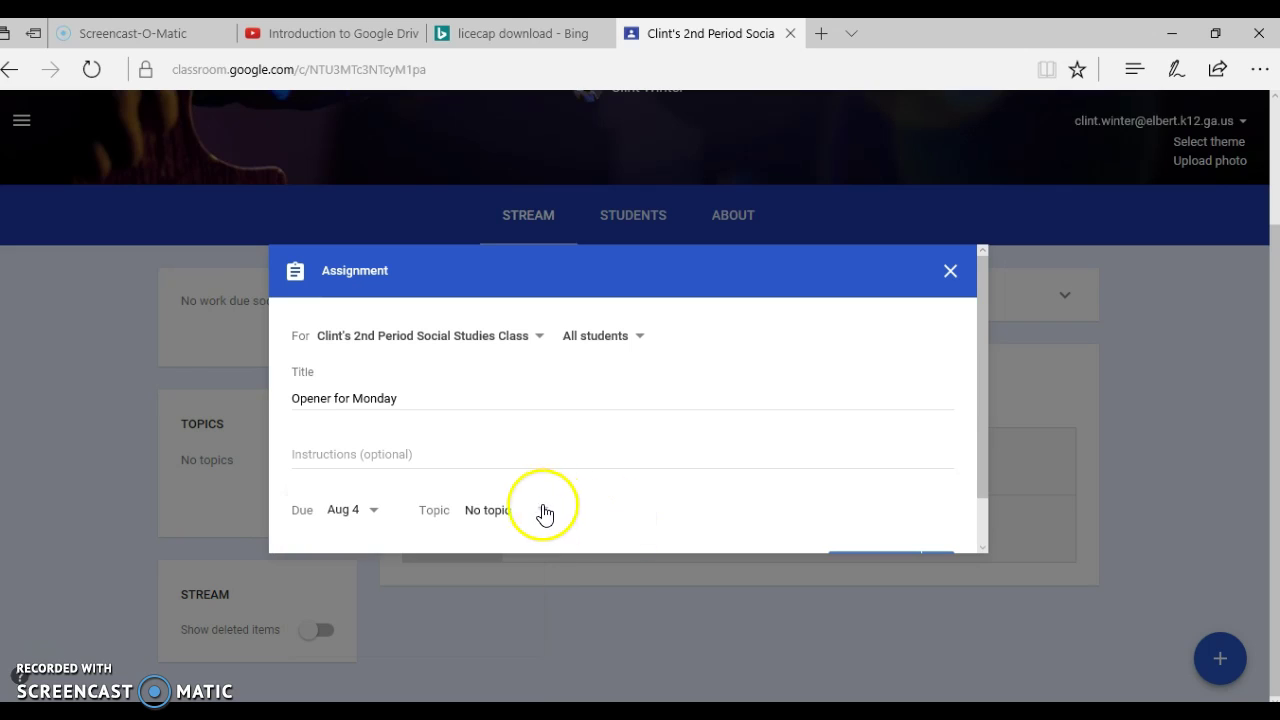
{"action": "left_click", "coordinate": [358, 513]}
{"action": "left_click", "coordinate": [368, 611]}
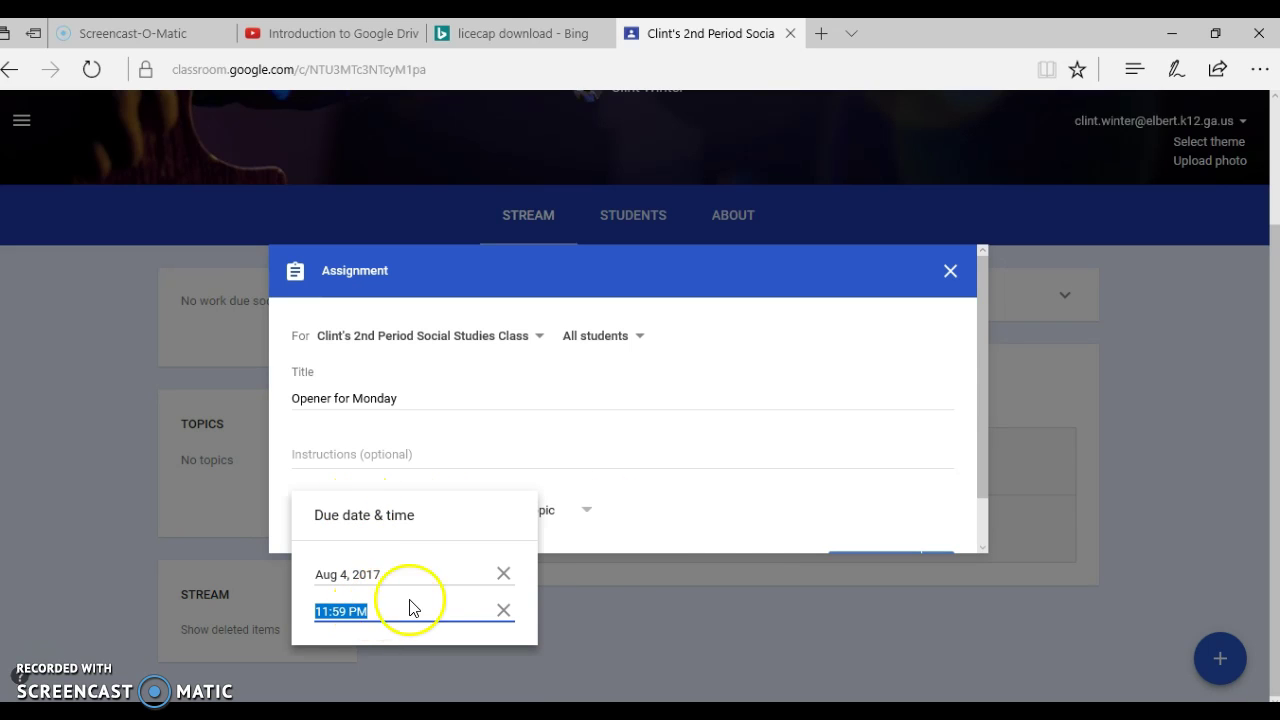
{"action": "left_click", "coordinate": [764, 538]}
- Create a new topic named "Unit 1" for the assignment
{"action": "left_click", "coordinate": [534, 514]}
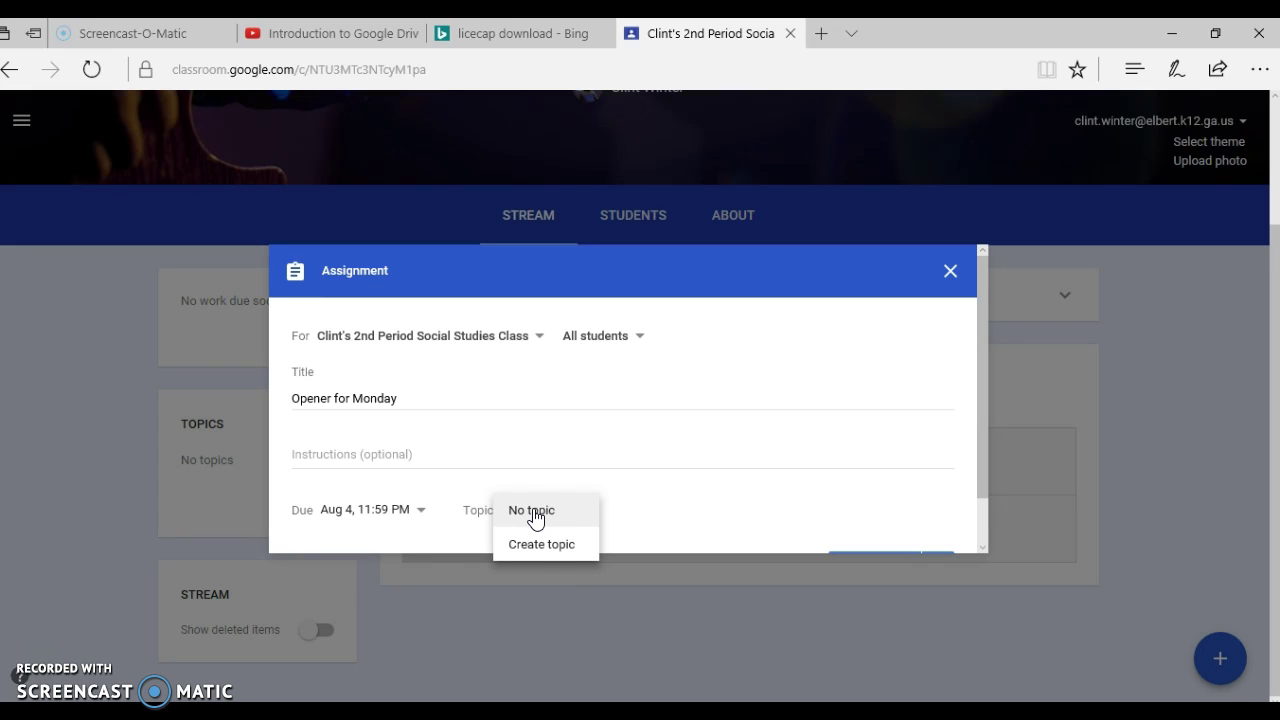
{"action": "left_click", "coordinate": [535, 541]}
{"action": "type", "text": "Unit 1"}
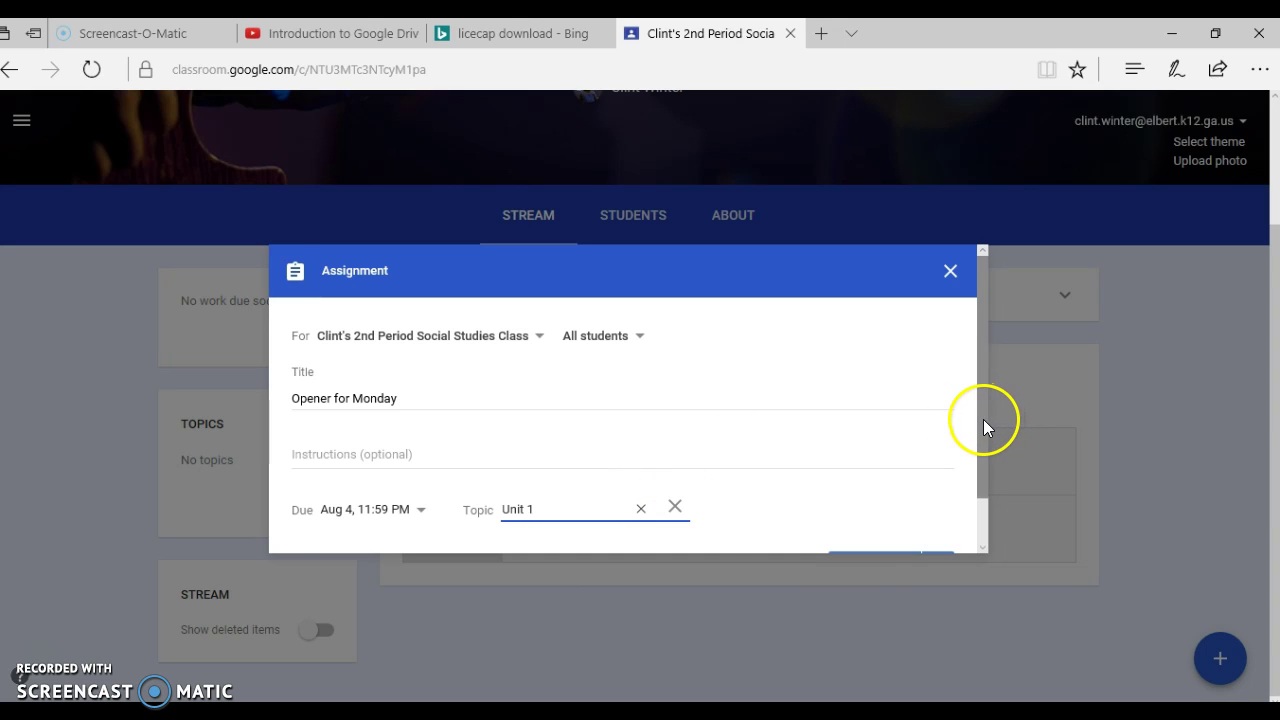
{"action": "left_click_drag", "start_coordinate": [986, 429], "coordinate": [975, 476]}
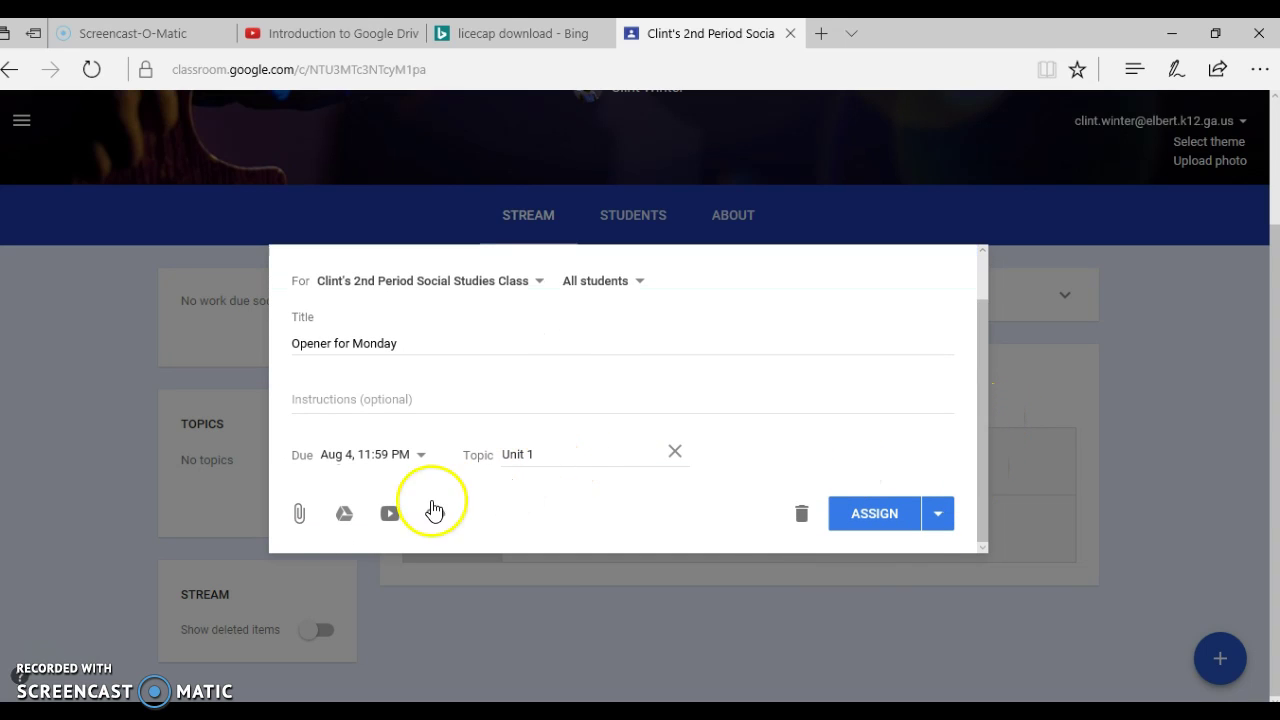
- Attach the Google Slides file "Getting Started With Google Classroom" from the recent Drive files to the assignment
{"action": "left_click", "coordinate": [298, 517]}
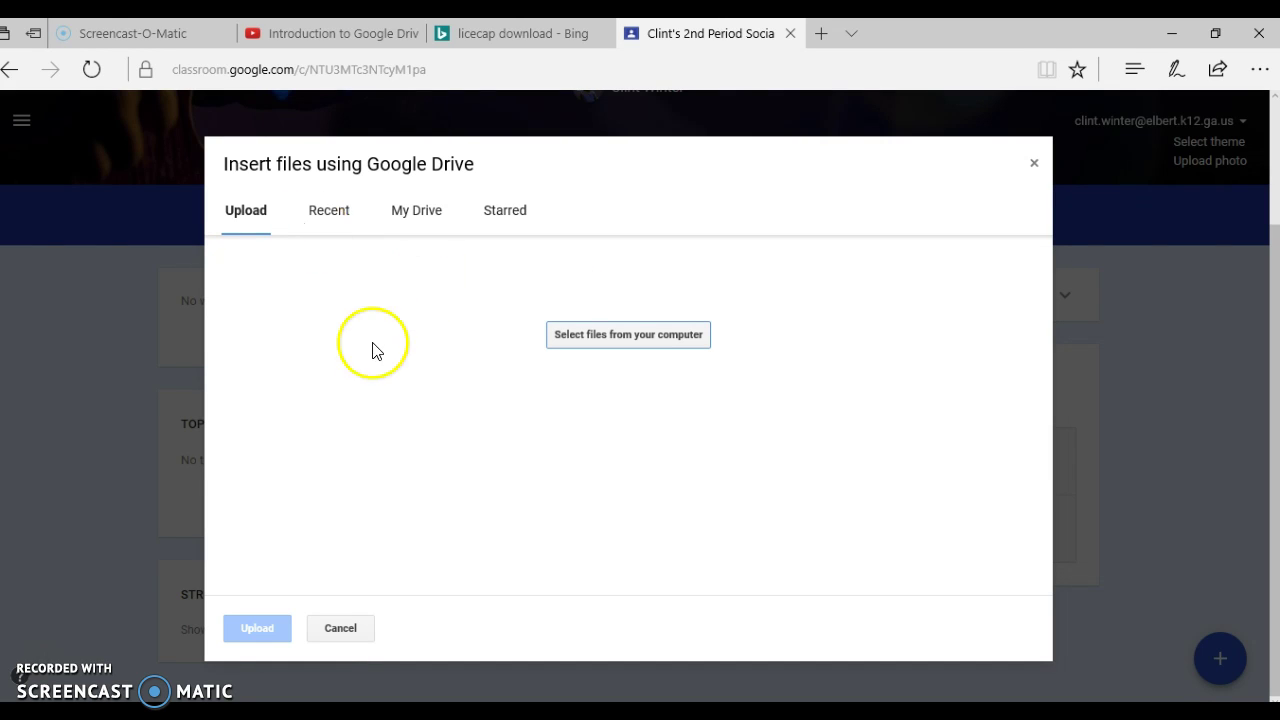
{"action": "left_click", "coordinate": [1034, 166]}
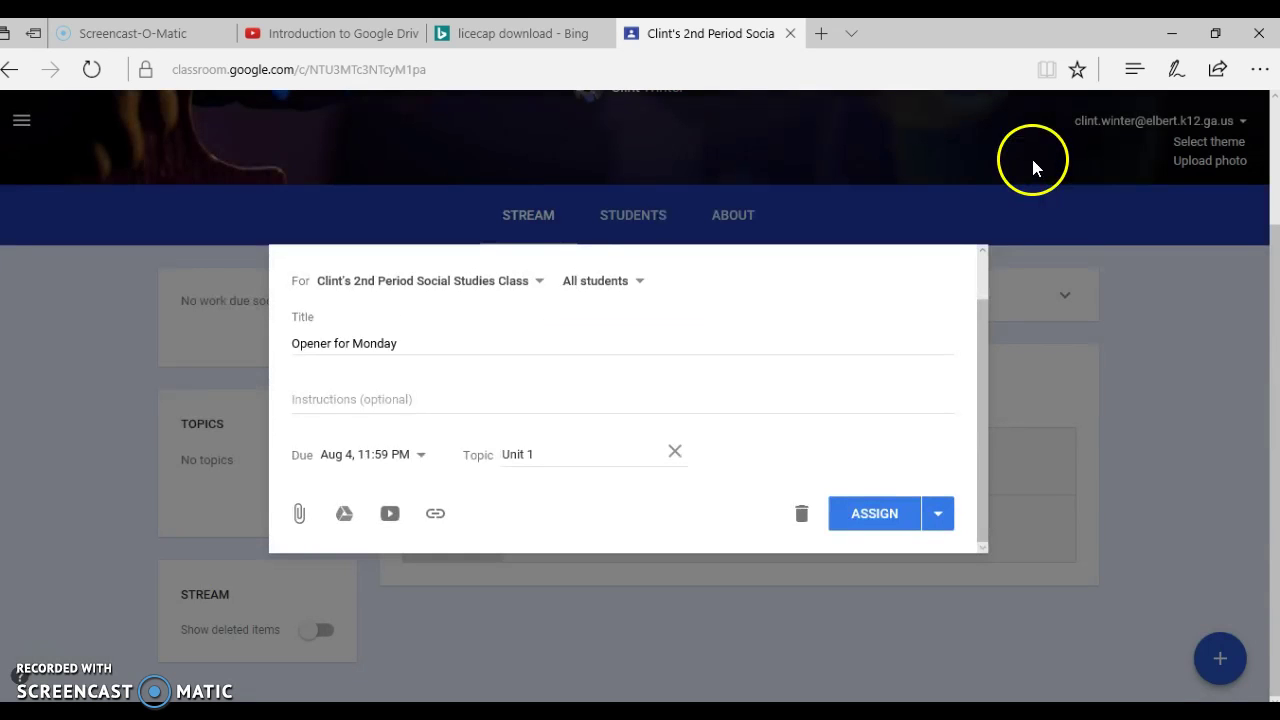
{"action": "left_click", "coordinate": [345, 518]}
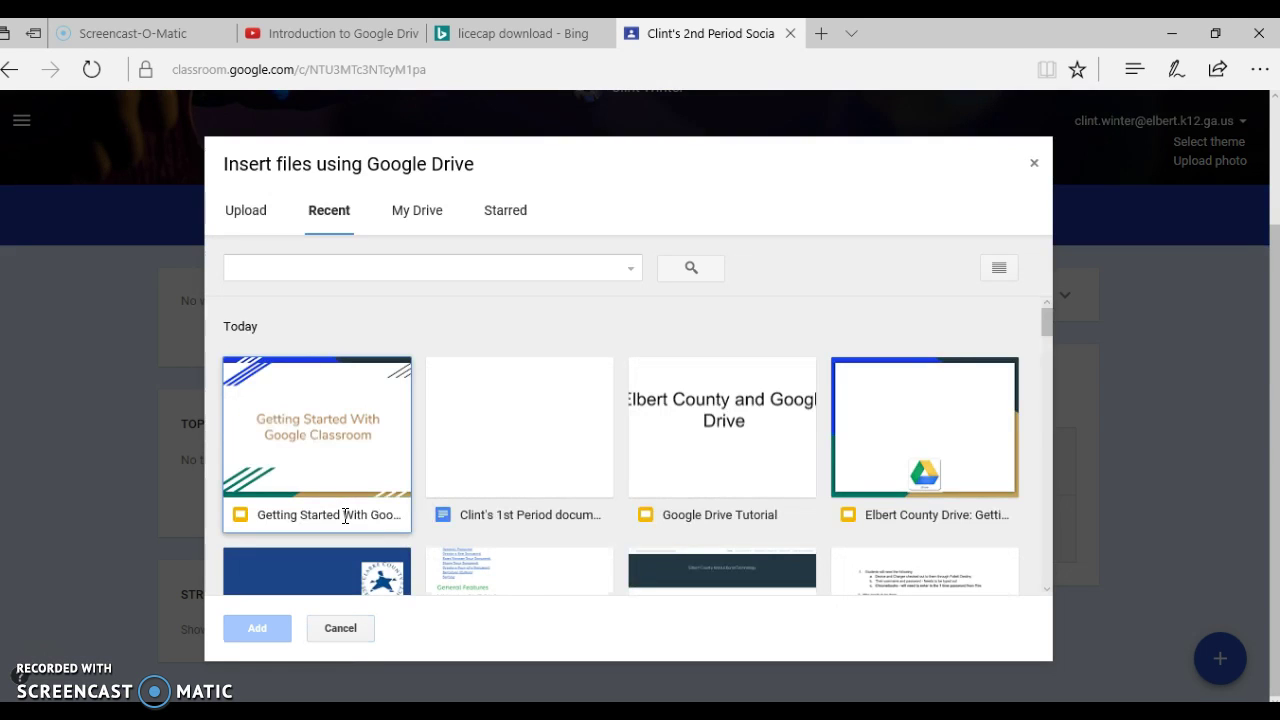
{"action": "left_click", "coordinate": [343, 414]}
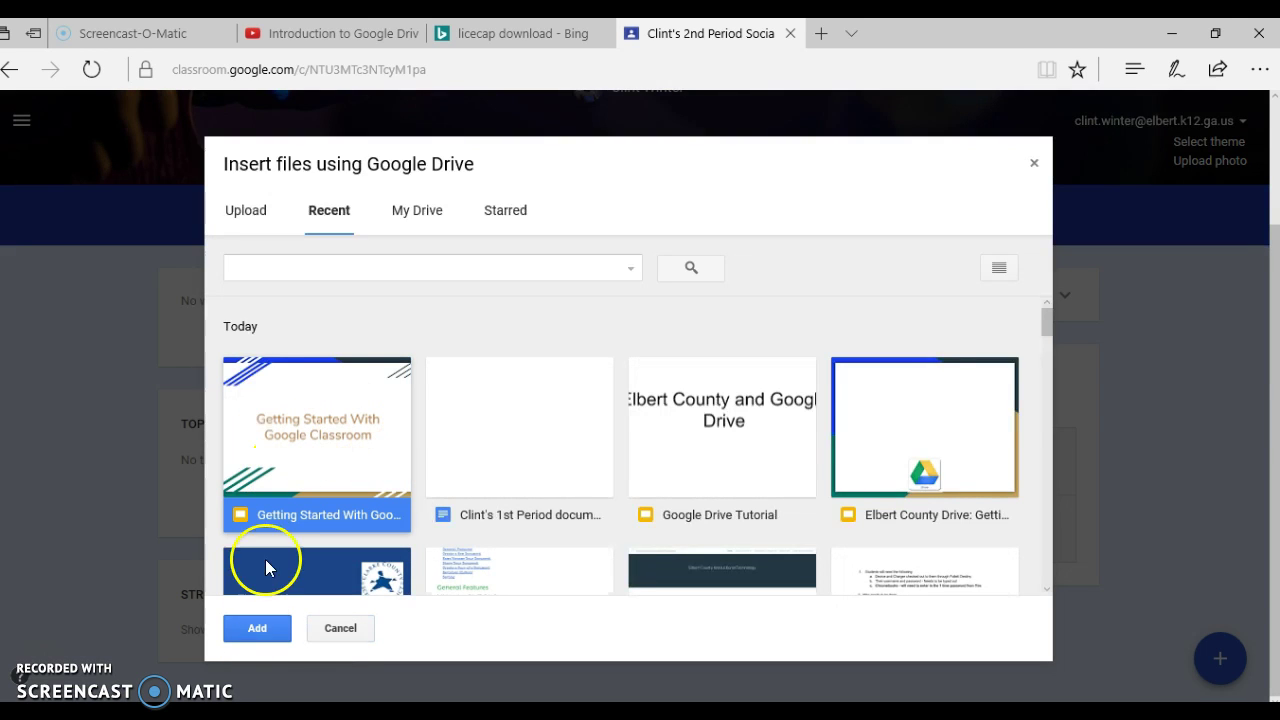
{"action": "left_click", "coordinate": [260, 626]}
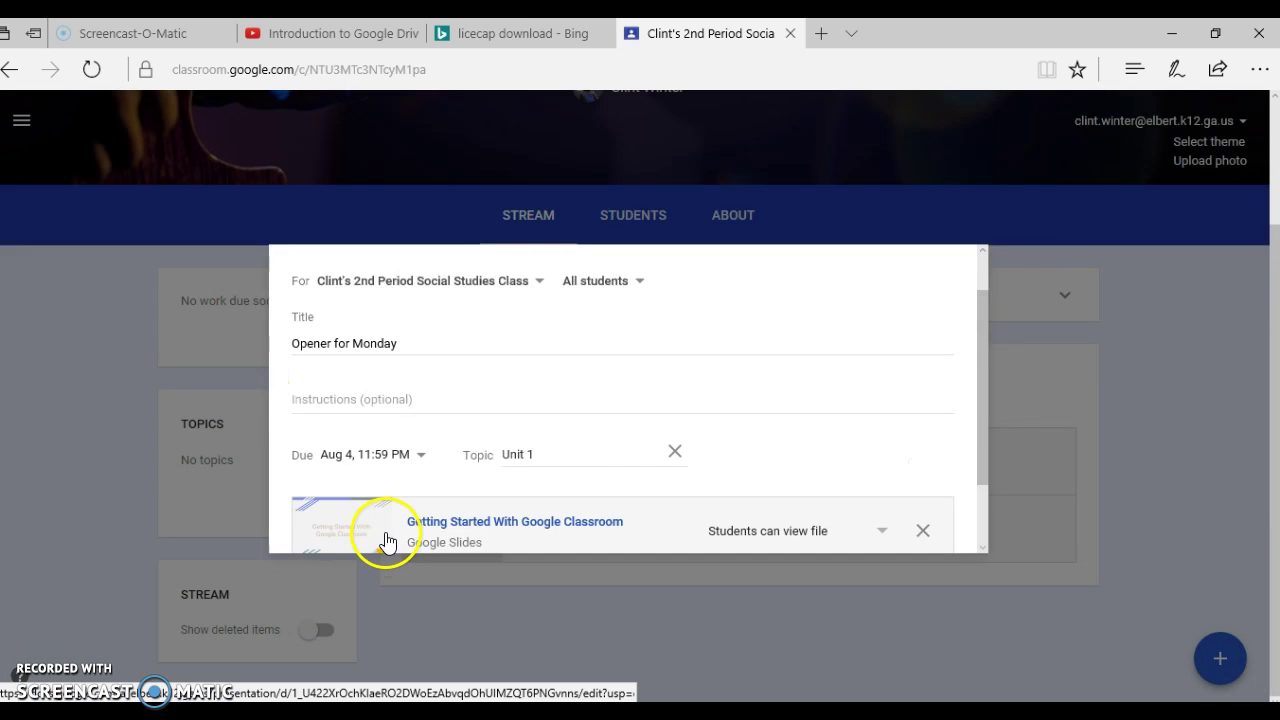
- Set the attached slides to make a copy for each student and assign "Opener for Monday" to the class
{"action": "scroll", "coordinate": [515, 500], "scroll_direction": "down", "scroll_amount": 1}
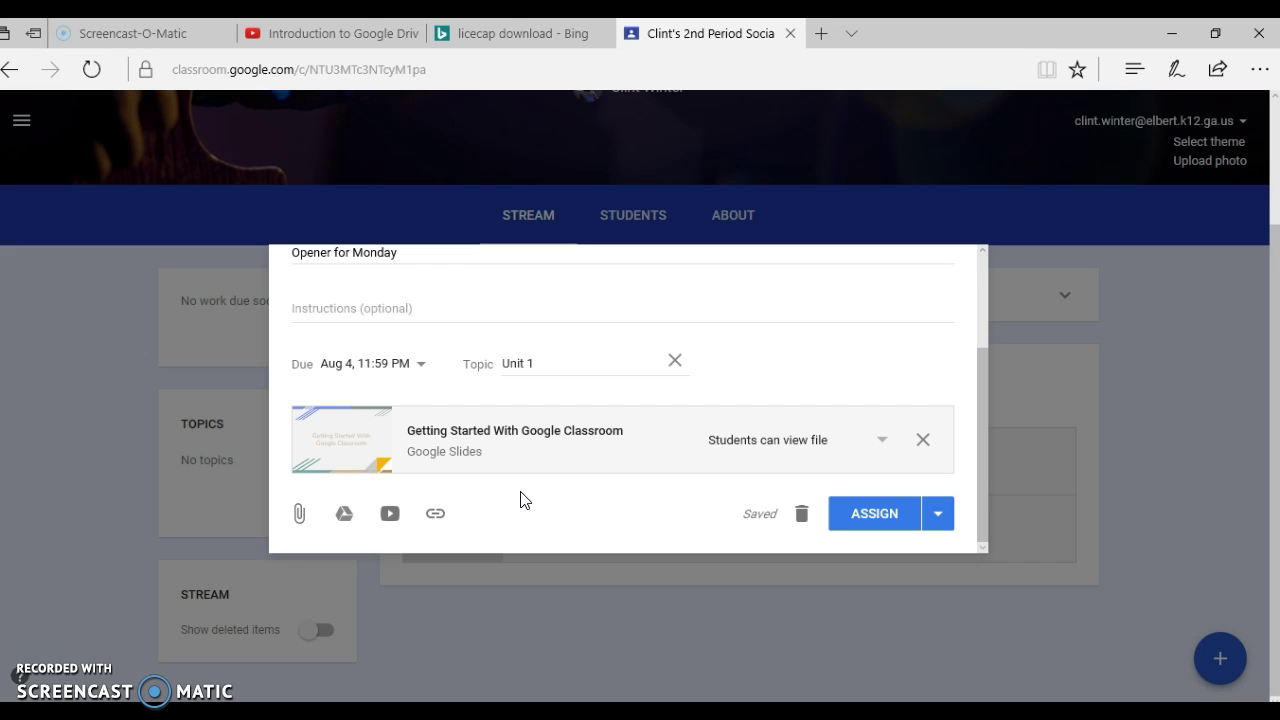
{"action": "left_click", "coordinate": [754, 451]}
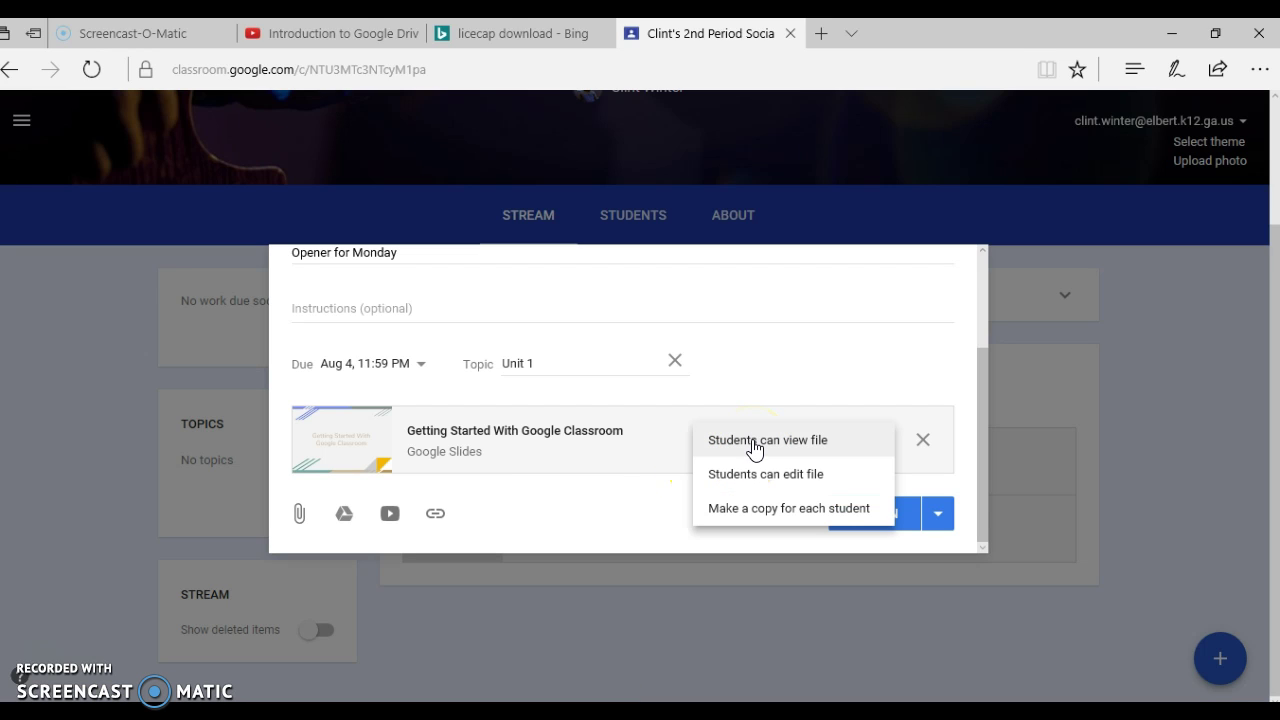
{"action": "left_click", "coordinate": [751, 487]}
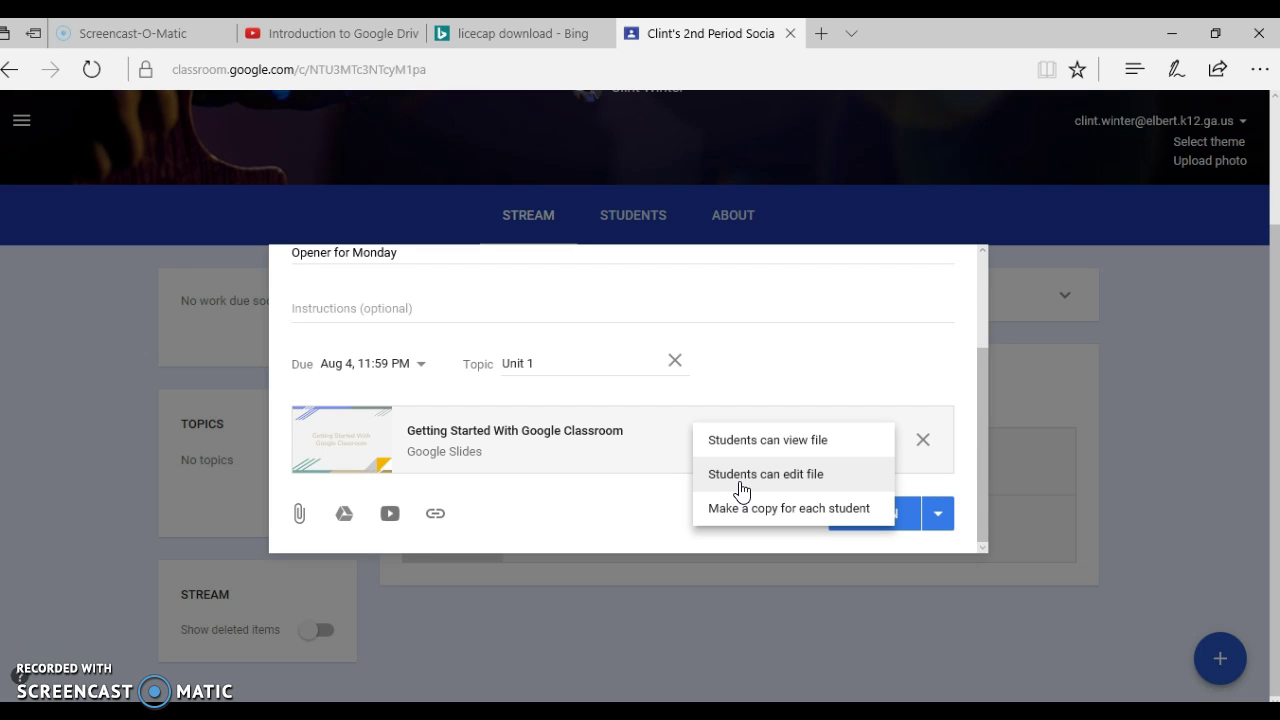
{"action": "left_click", "coordinate": [724, 508]}
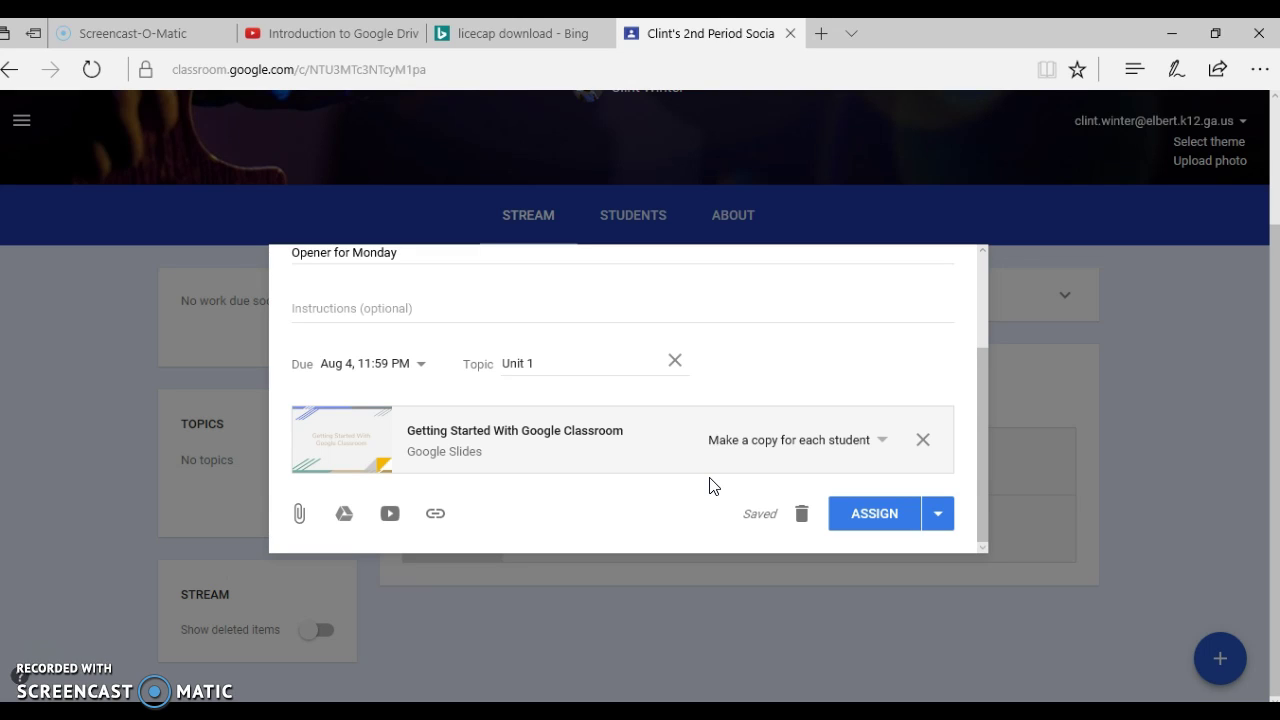
{"action": "left_click", "coordinate": [882, 516]}
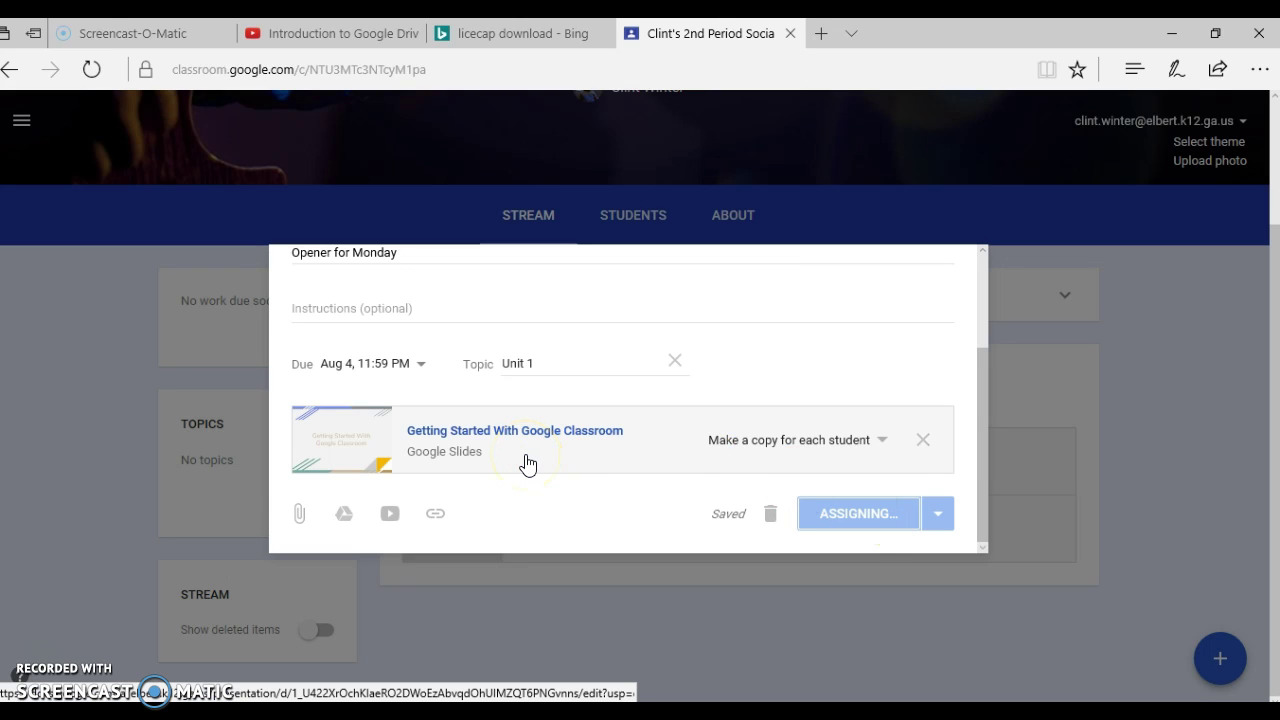
{"action": "left_click", "coordinate": [610, 470]}
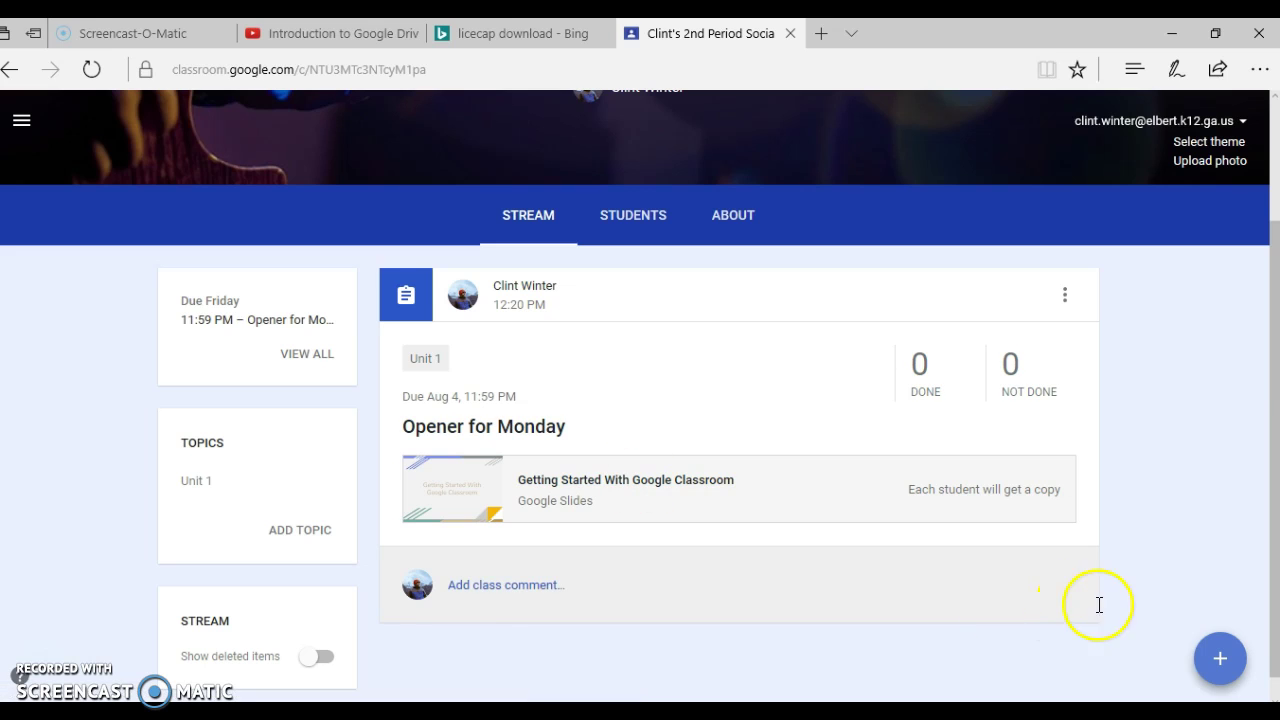
- Reopen the posted "Opener for Monday" assignment for editing, review its settings, and save it
{"action": "left_click", "coordinate": [1065, 294]}
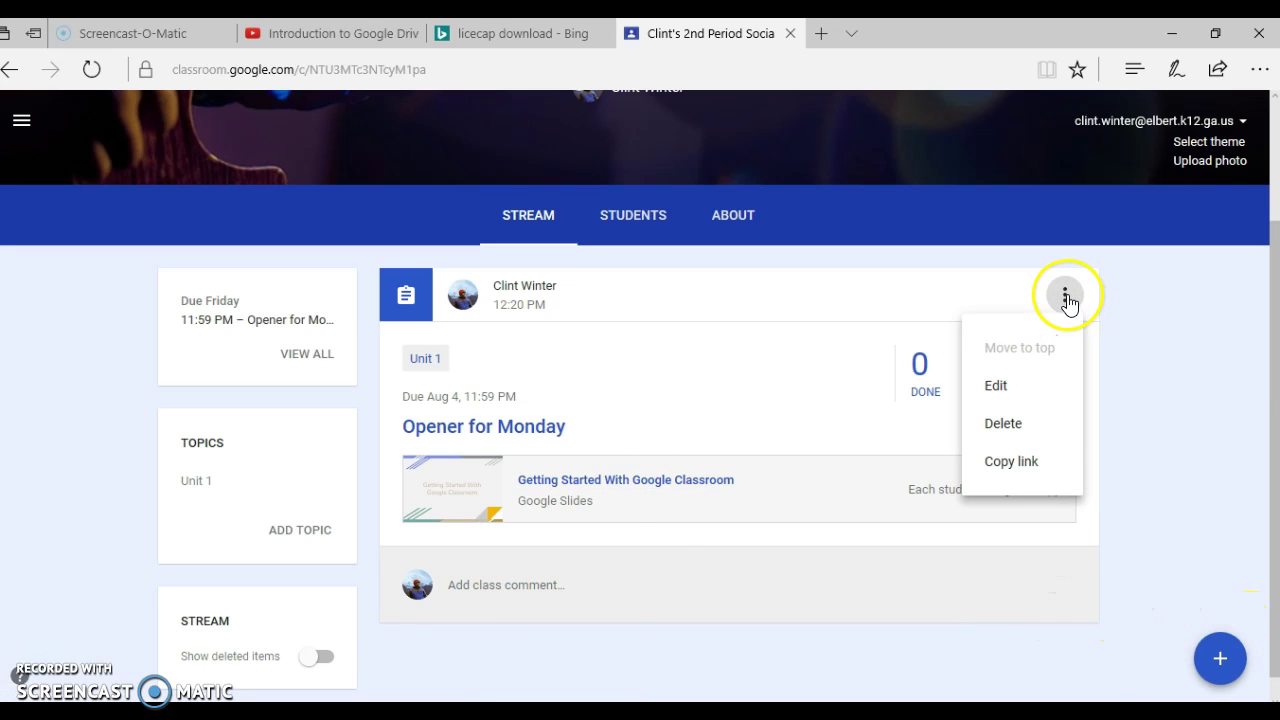
{"action": "left_click", "coordinate": [995, 390]}
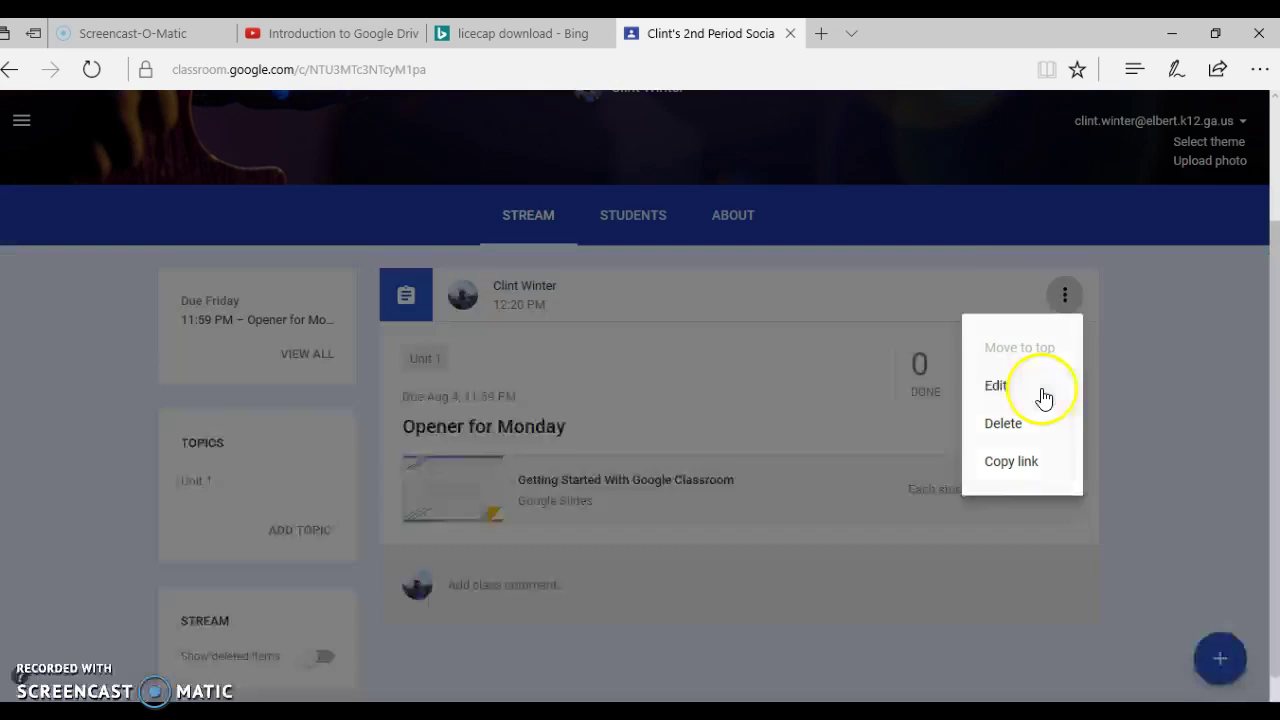
{"action": "scroll", "coordinate": [760, 515], "scroll_direction": "down", "scroll_amount": 3}
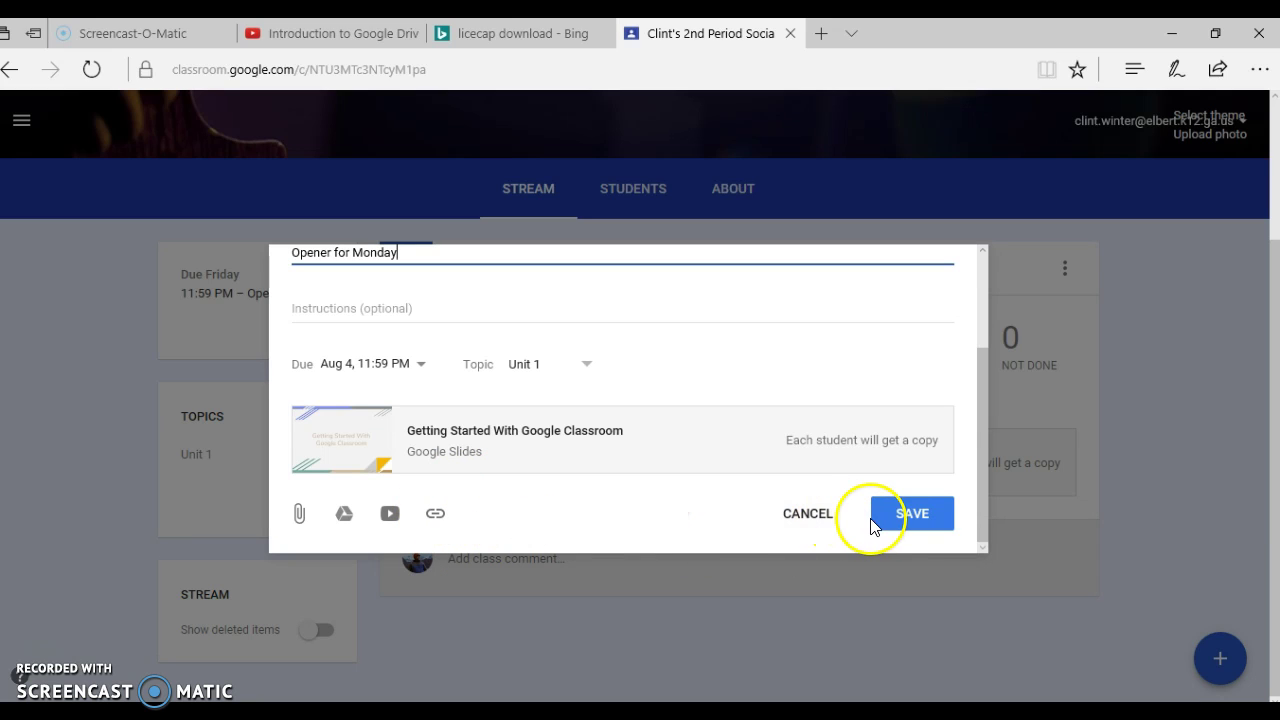
{"action": "left_click", "coordinate": [812, 518]}
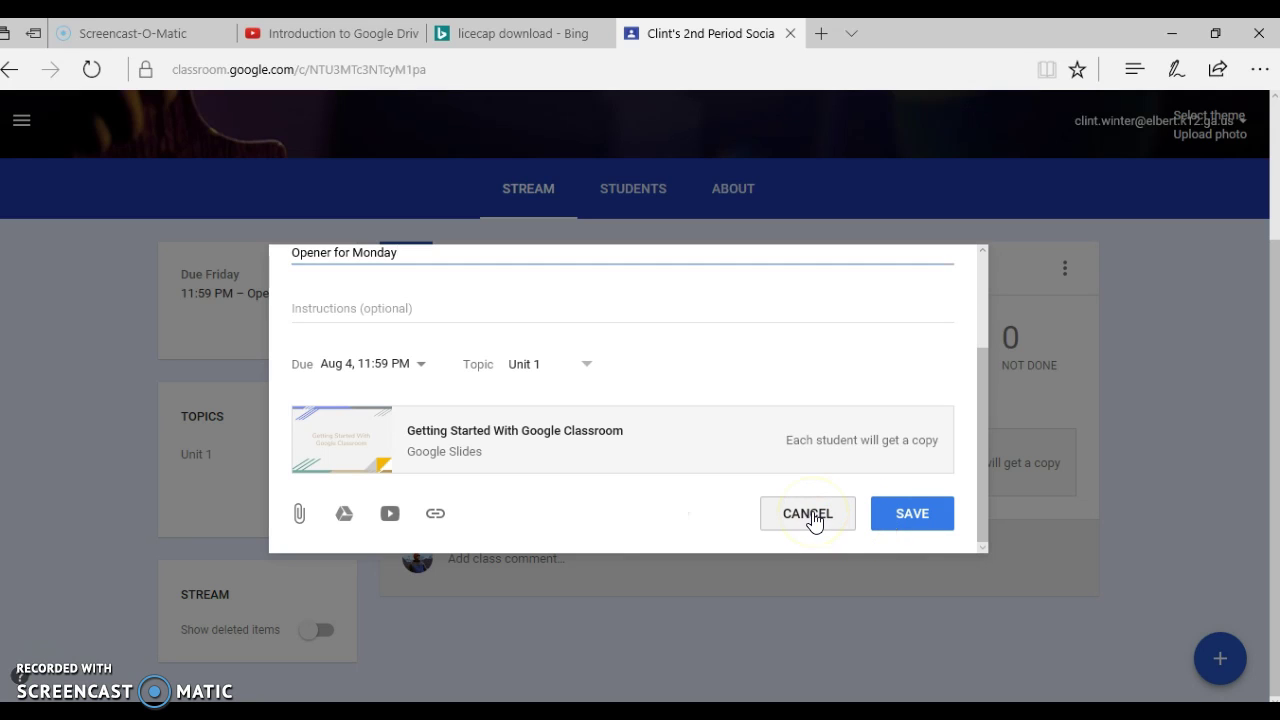
{"action": "left_click", "coordinate": [912, 520]}
- Create a question for the class reading "What was your takeaway from today?", leaving the instructions blank
{"action": "mouse_move", "coordinate": [1225, 657]}
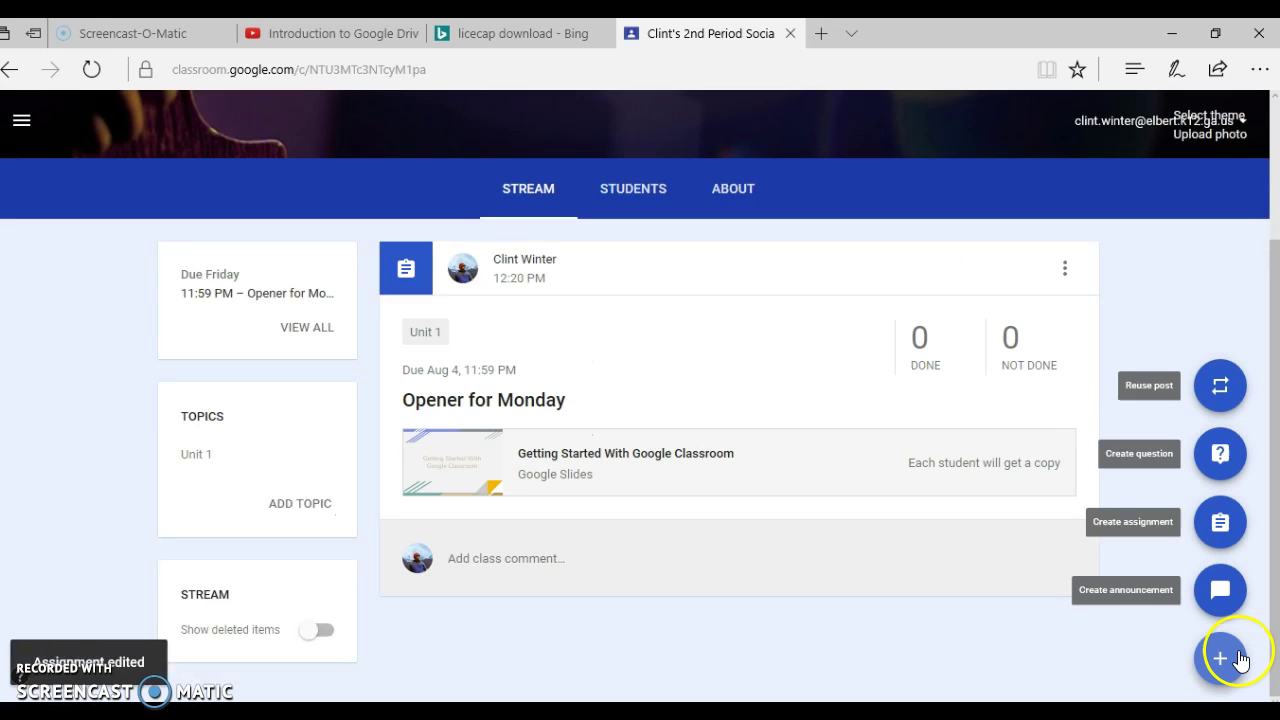
{"action": "left_click", "coordinate": [1218, 466]}
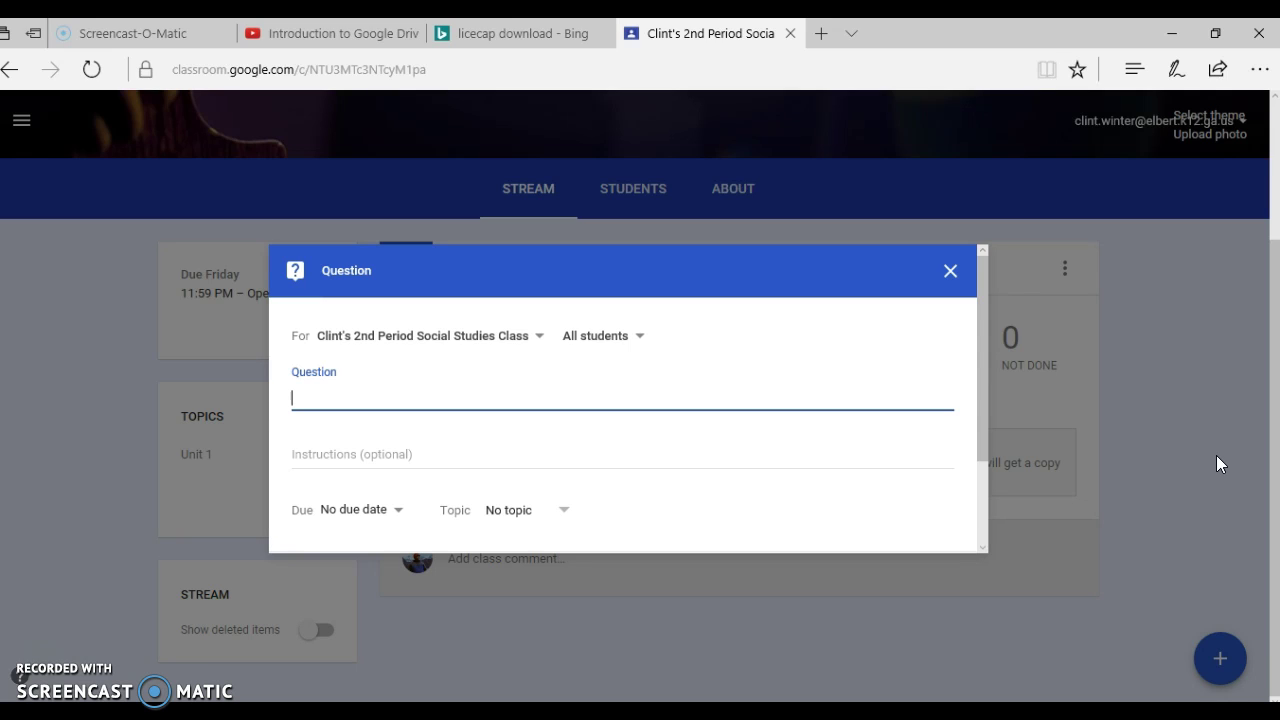
{"action": "type", "text": "What was your takeaway "}
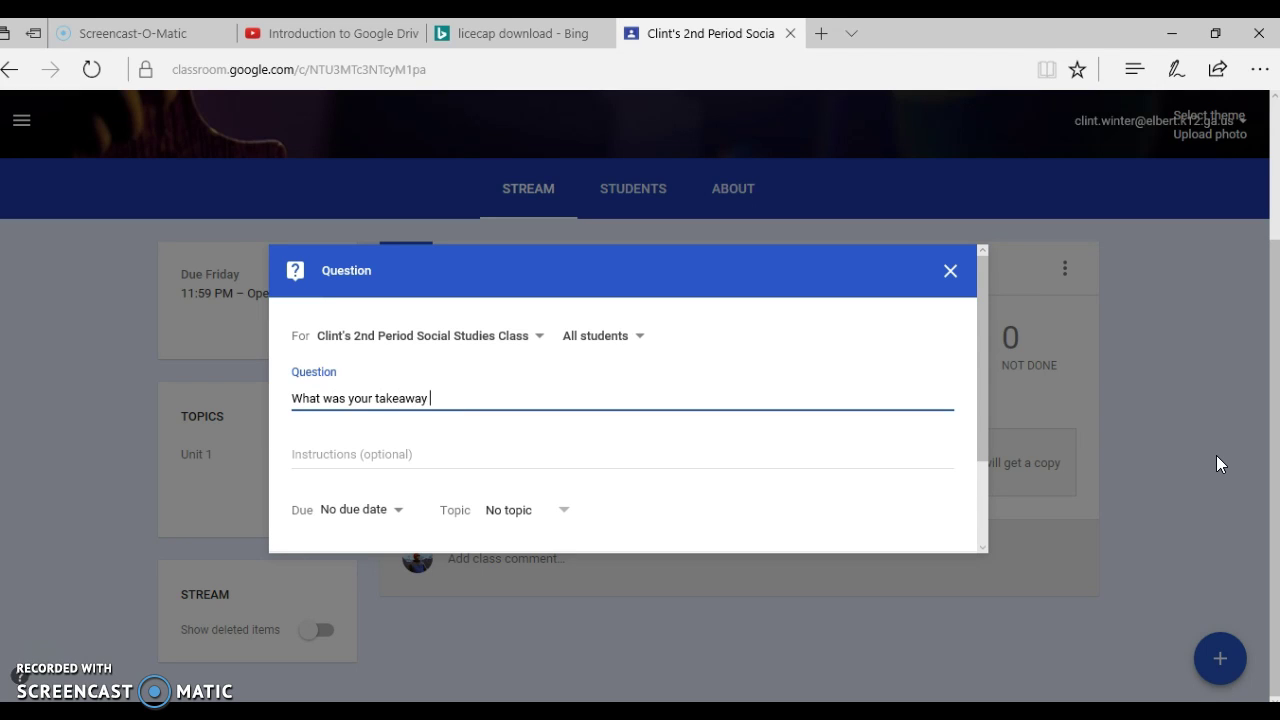
{"action": "type", "text": "from today?"}
{"action": "left_click", "coordinate": [557, 452]}
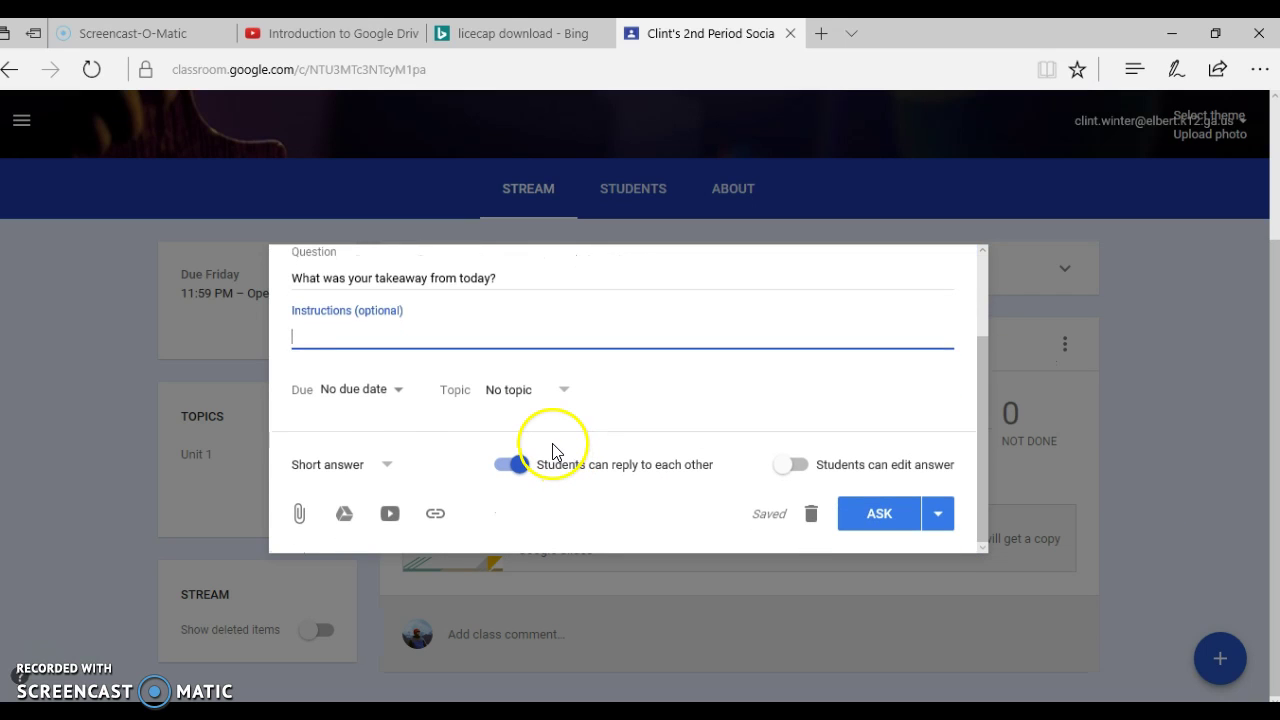
- Check the question's answer type options, keep Short answer, and post the question to the stream
{"action": "left_click", "coordinate": [376, 465]}
{"action": "left_click", "coordinate": [378, 505]}
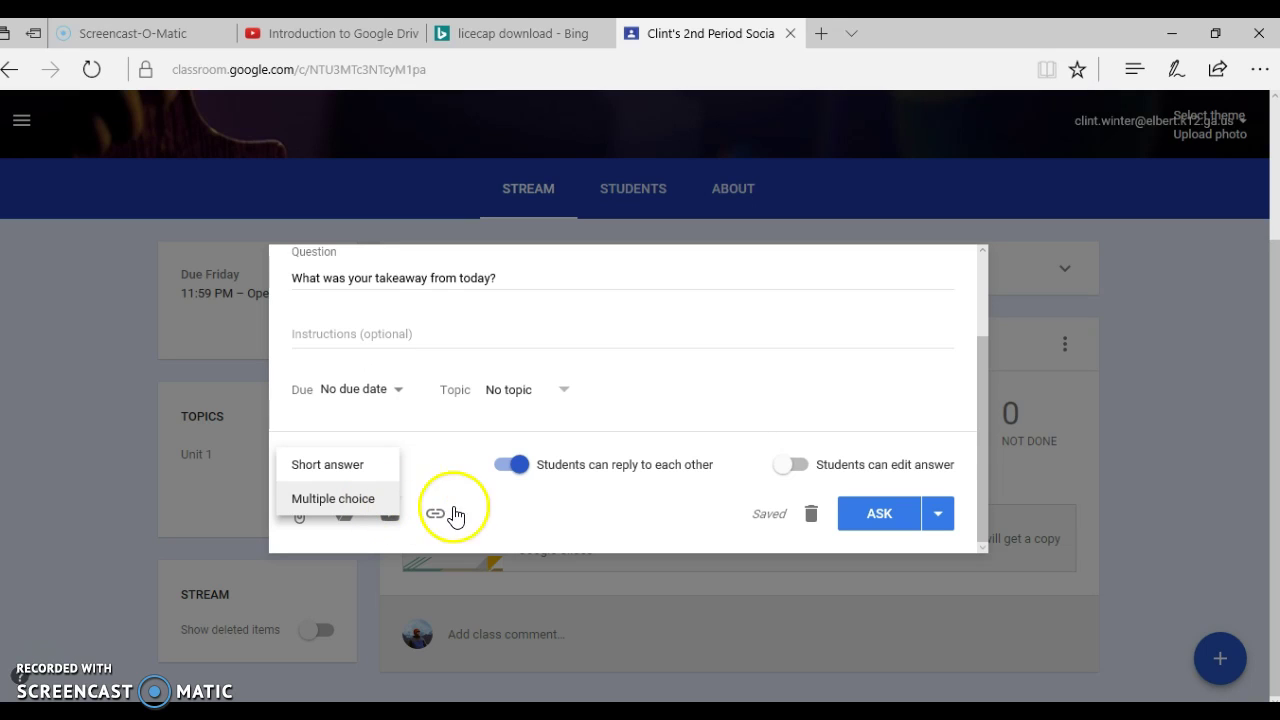
{"action": "left_click", "coordinate": [669, 425]}
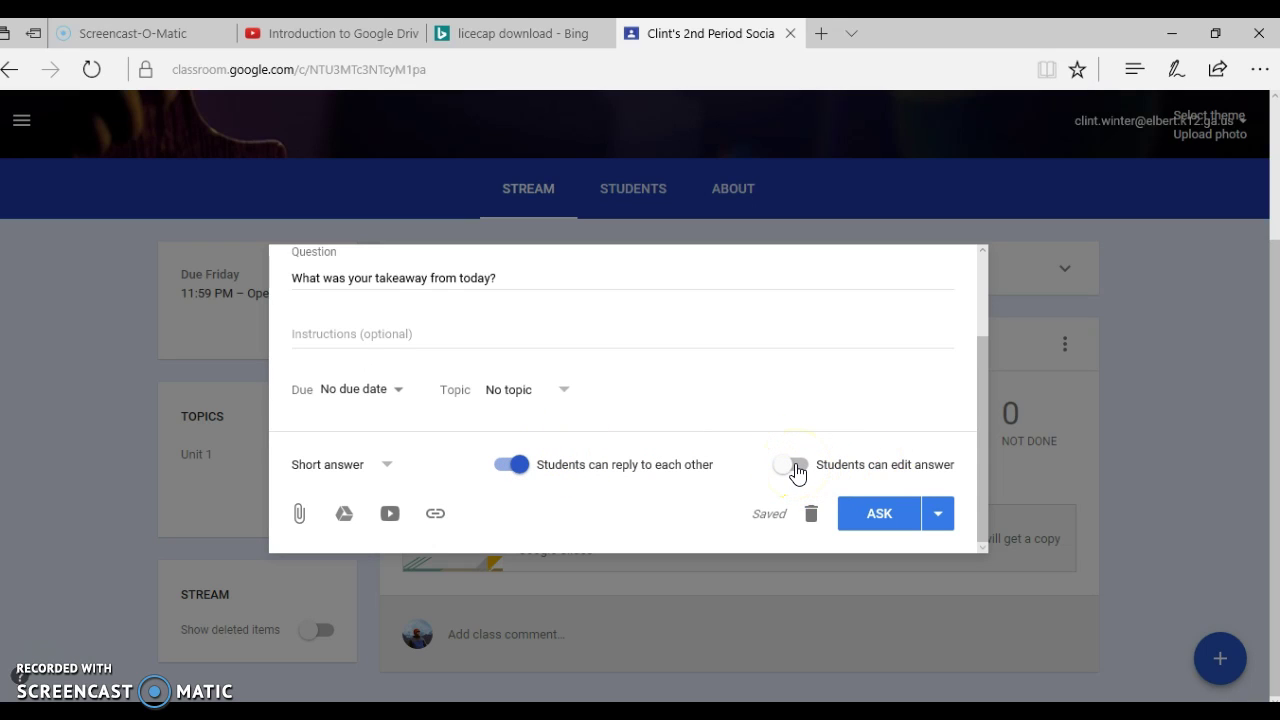
{"action": "left_click", "coordinate": [865, 516]}
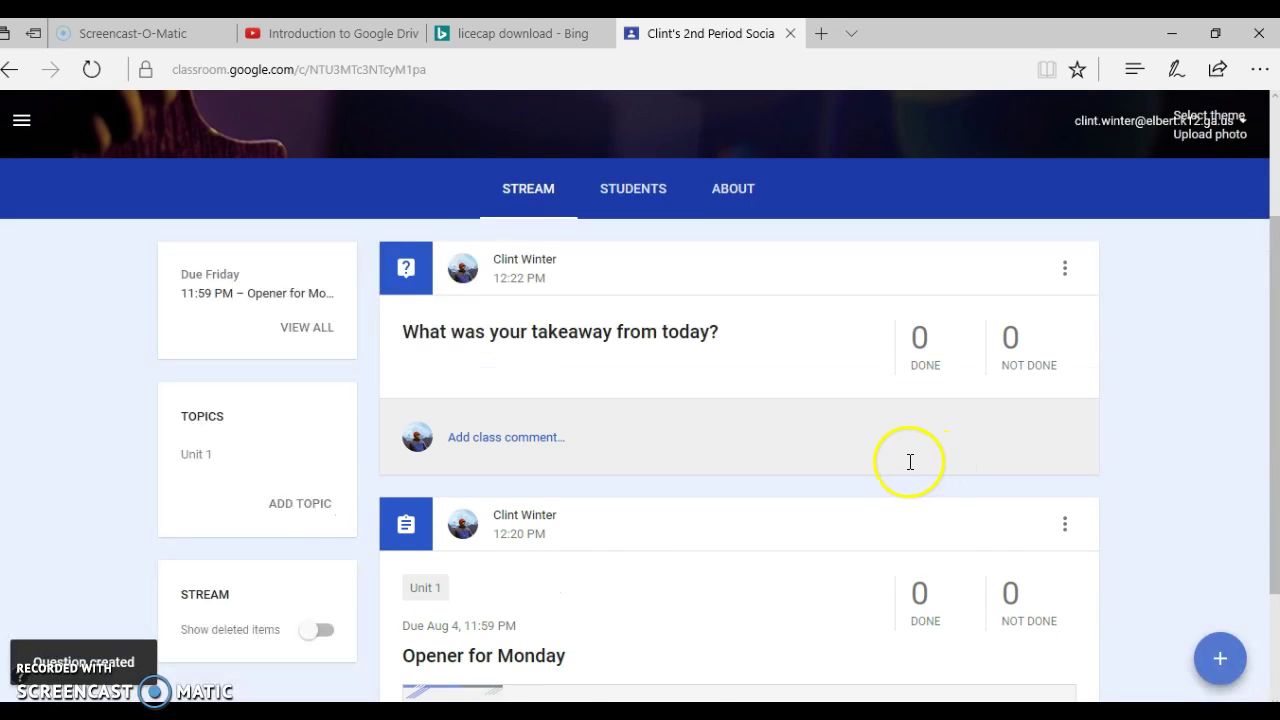
- Review the posts in the stream and view the classes available for reusing a post, without choosing one
{"action": "scroll", "coordinate": [910, 461], "scroll_direction": "down", "scroll_amount": 2}
{"action": "scroll", "coordinate": [893, 472], "scroll_direction": "up", "scroll_amount": 1}
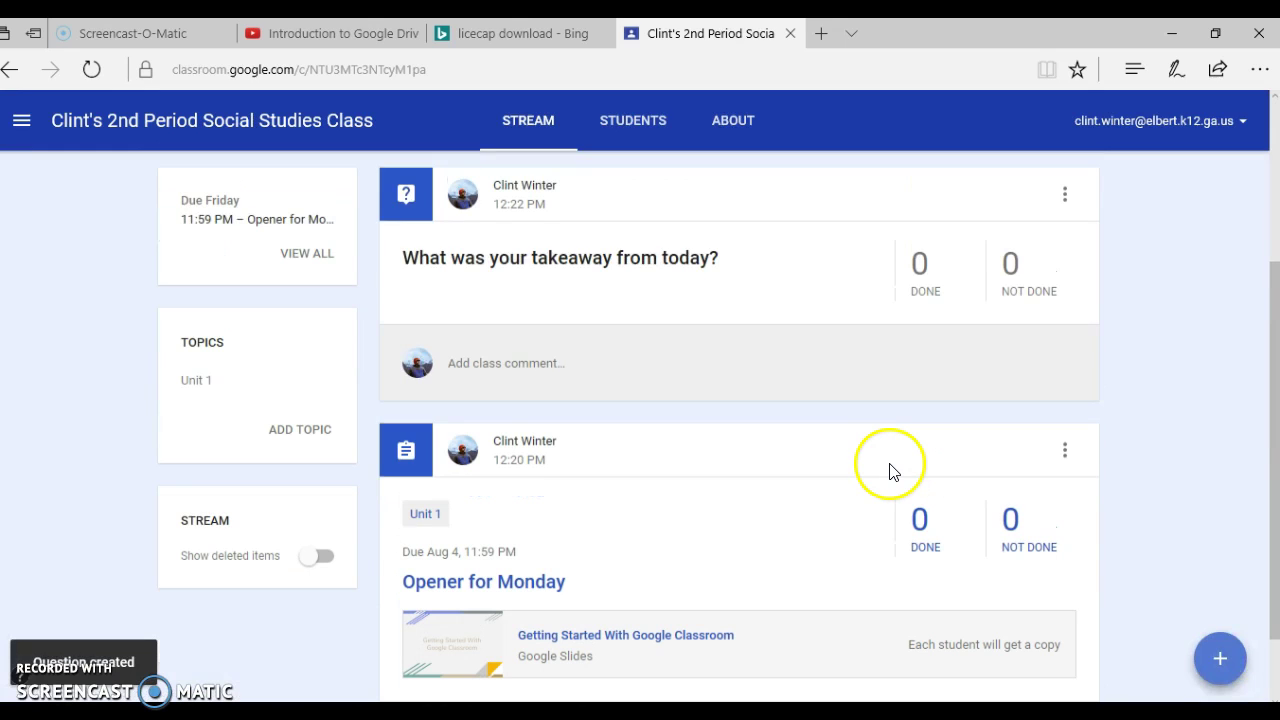
{"action": "scroll", "coordinate": [893, 472], "scroll_direction": "up", "scroll_amount": 1}
{"action": "left_click", "coordinate": [1230, 655]}
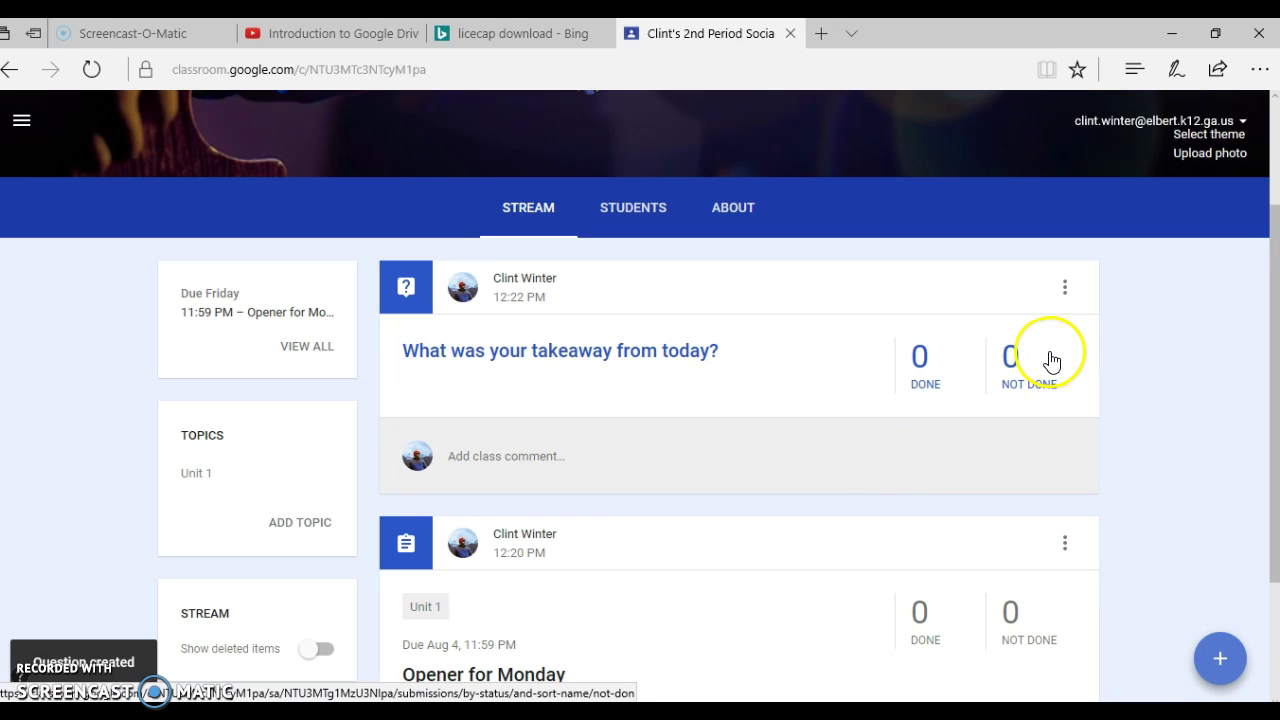
{"action": "mouse_move", "coordinate": [1228, 650]}
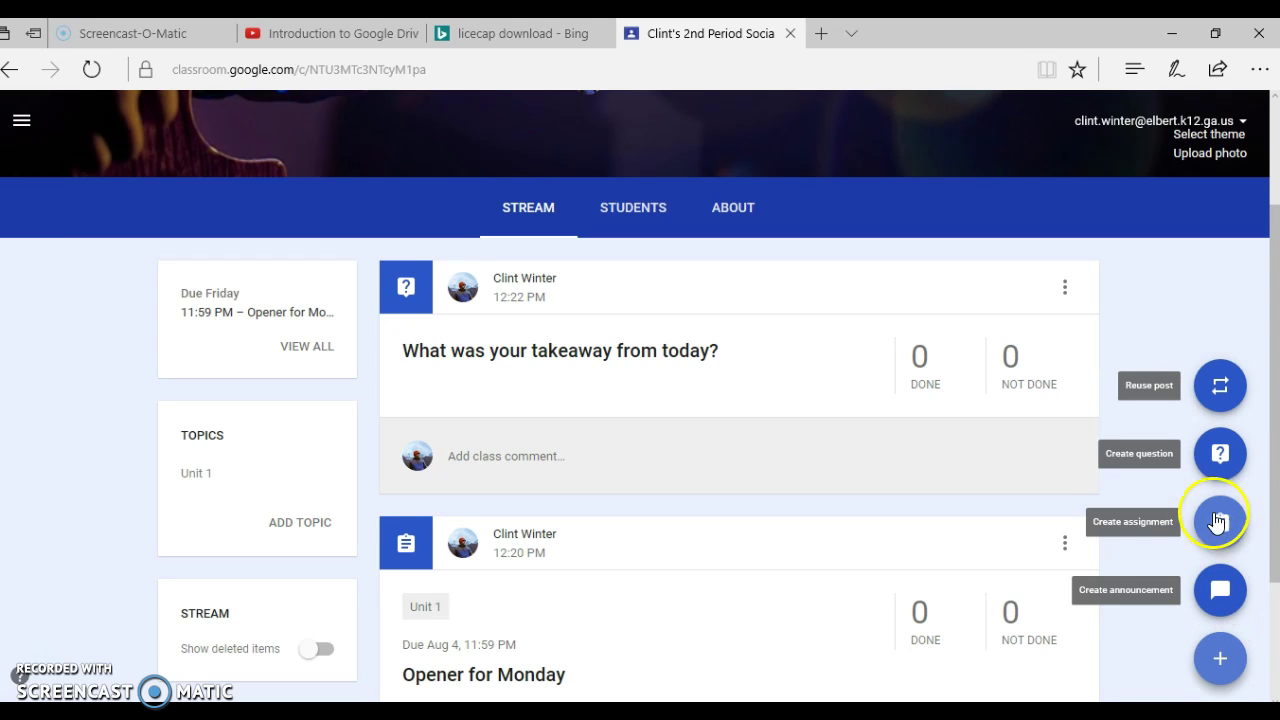
{"action": "left_click", "coordinate": [1220, 383]}
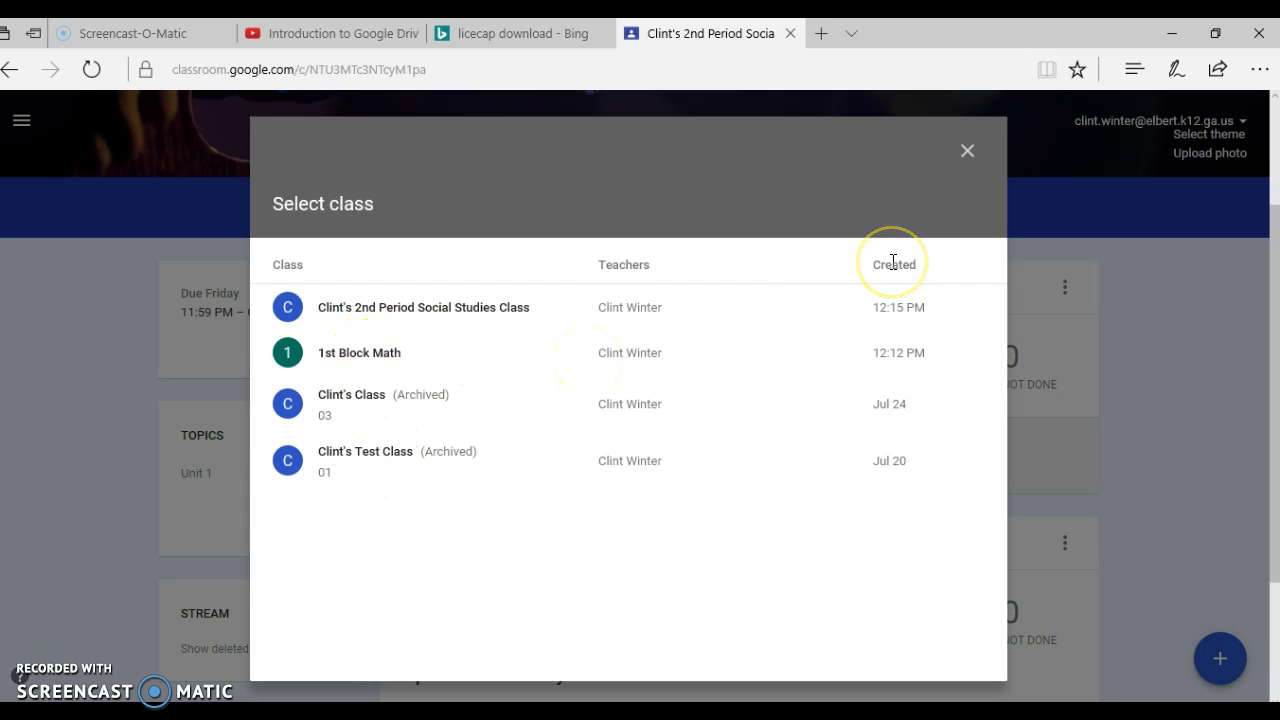
{"action": "left_click", "coordinate": [966, 152]}
- Start another assignment in the class stream and title it "asdf", leaving the instructions blank
{"action": "mouse_move", "coordinate": [1220, 658]}
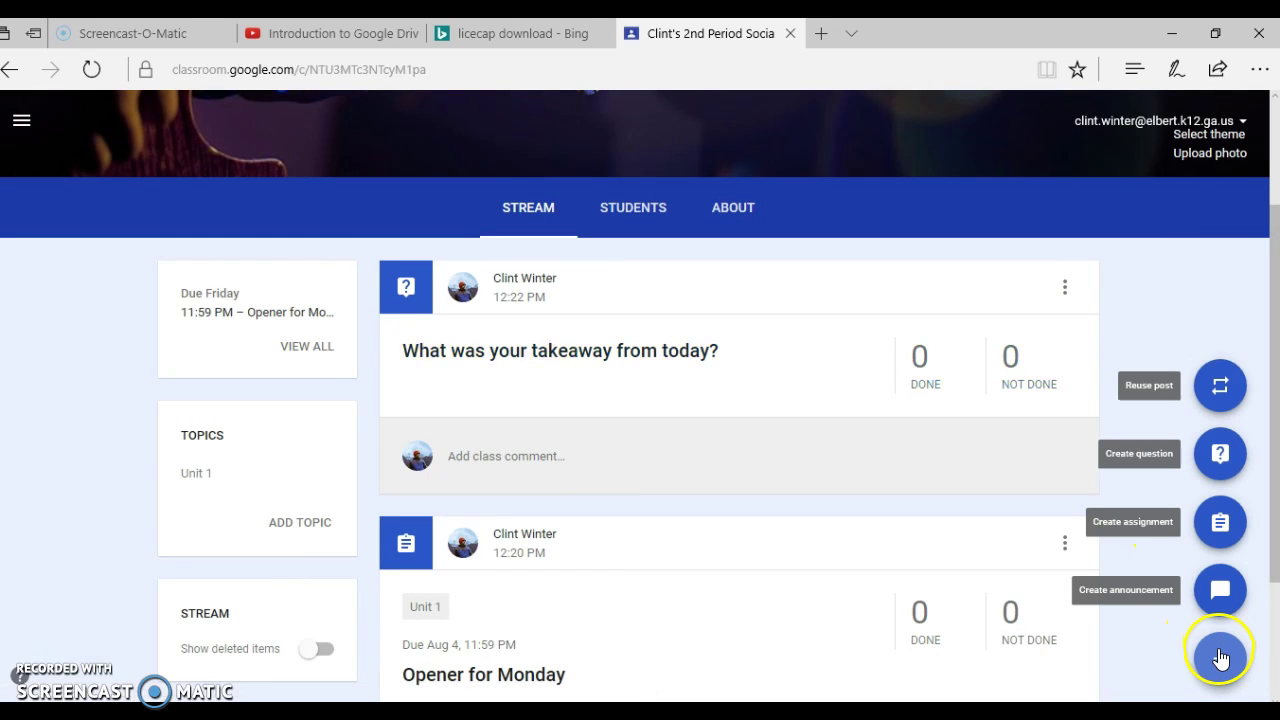
{"action": "left_click", "coordinate": [1220, 522]}
{"action": "scroll", "coordinate": [585, 445], "scroll_direction": "down", "scroll_amount": 2}
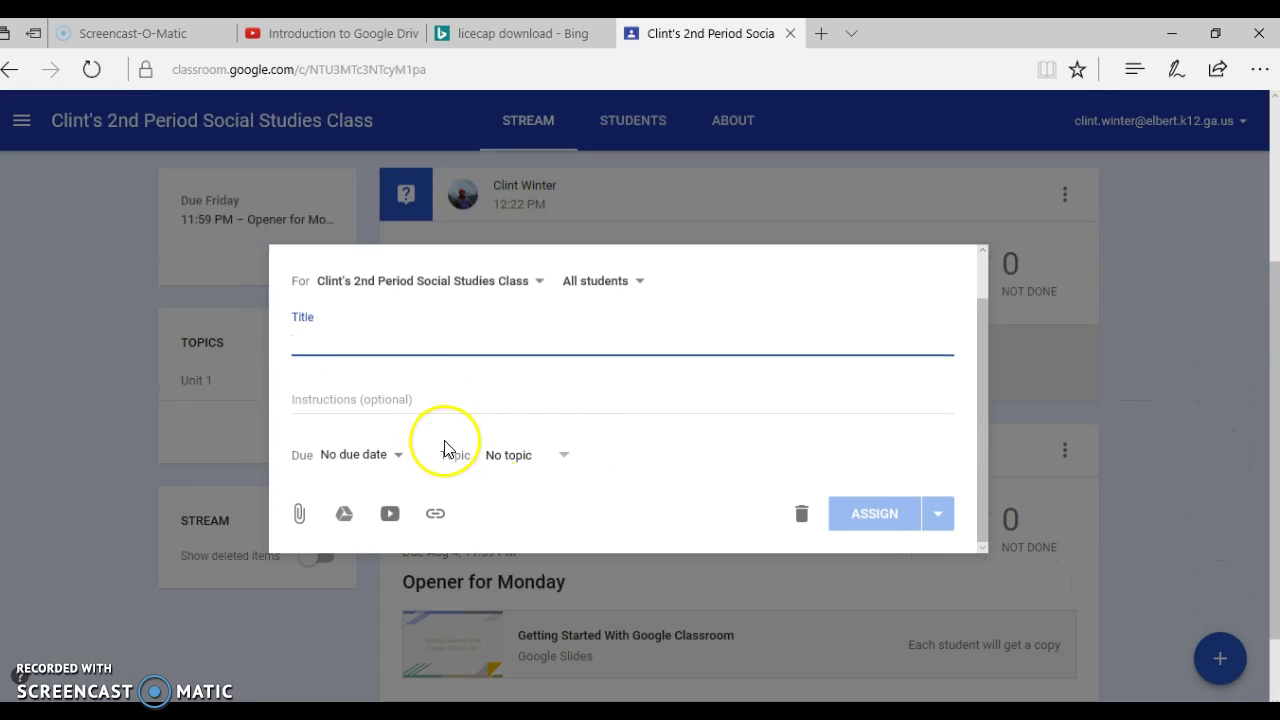
{"action": "type", "text": "asdf"}
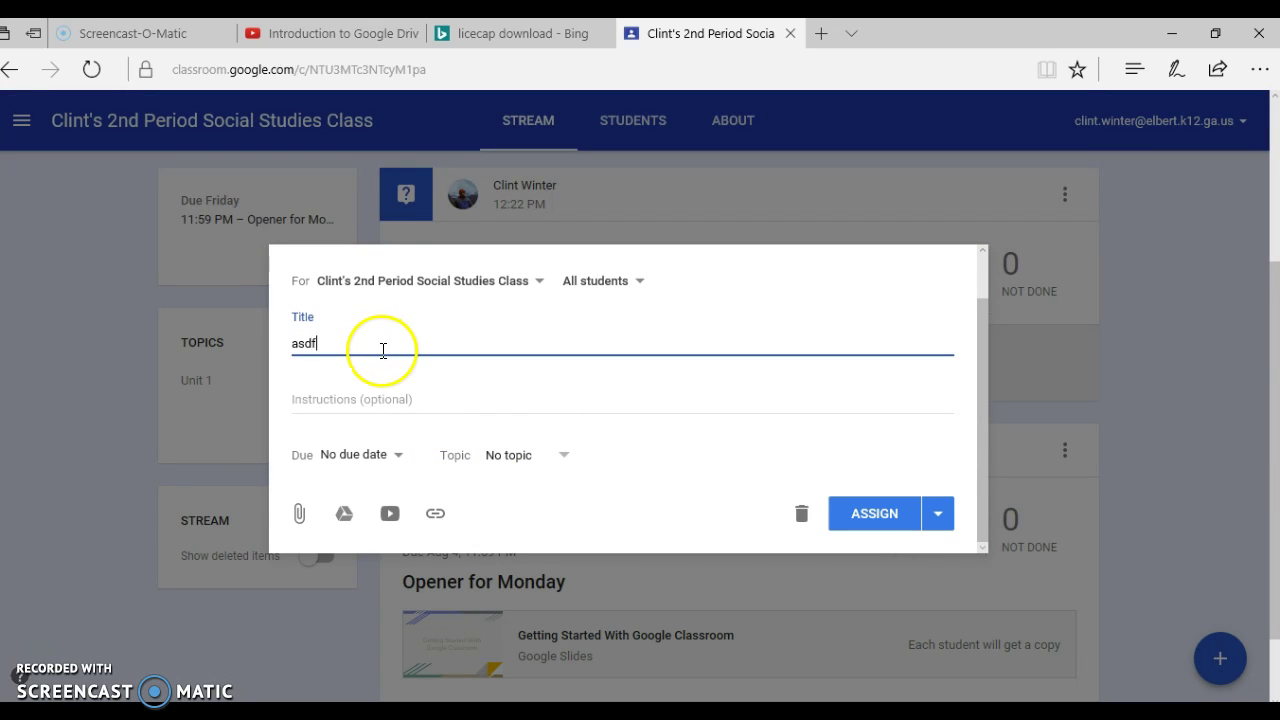
{"action": "left_click", "coordinate": [365, 399]}
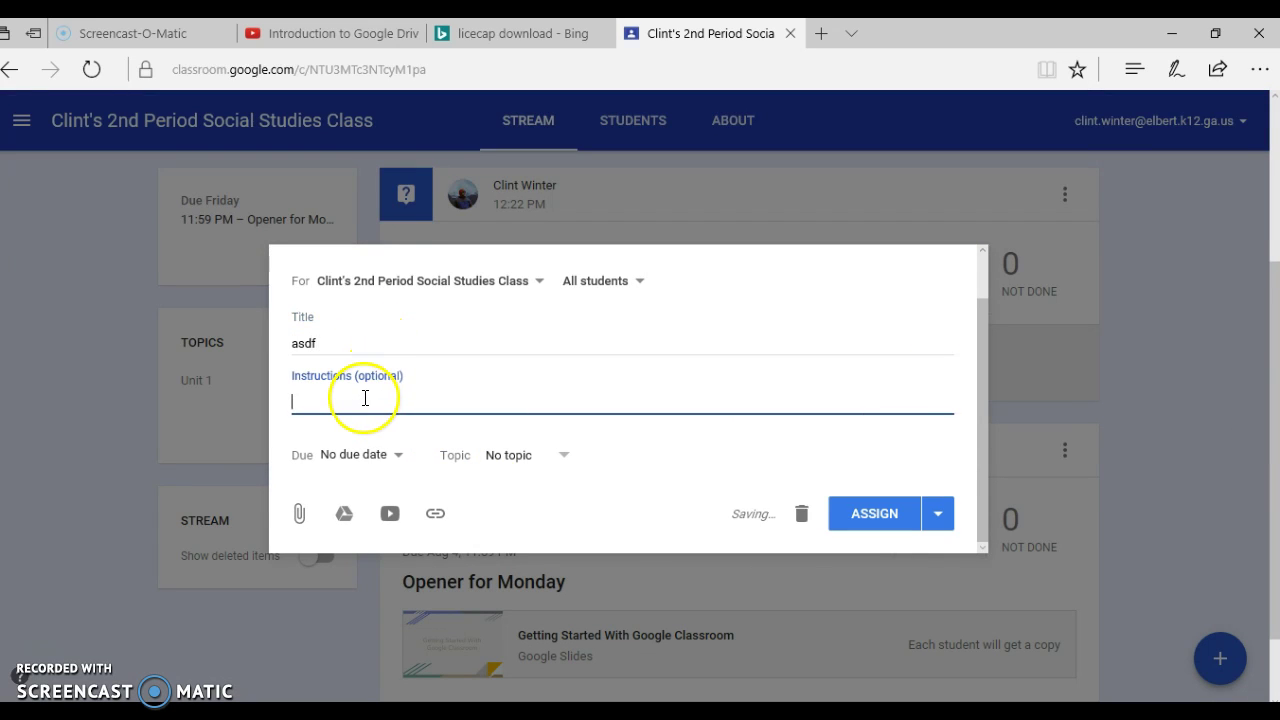
- Set the "asdf" assignment's due date to tomorrow, browsing the calendar ahead to November 2017 before closing it
{"action": "left_click", "coordinate": [400, 458]}
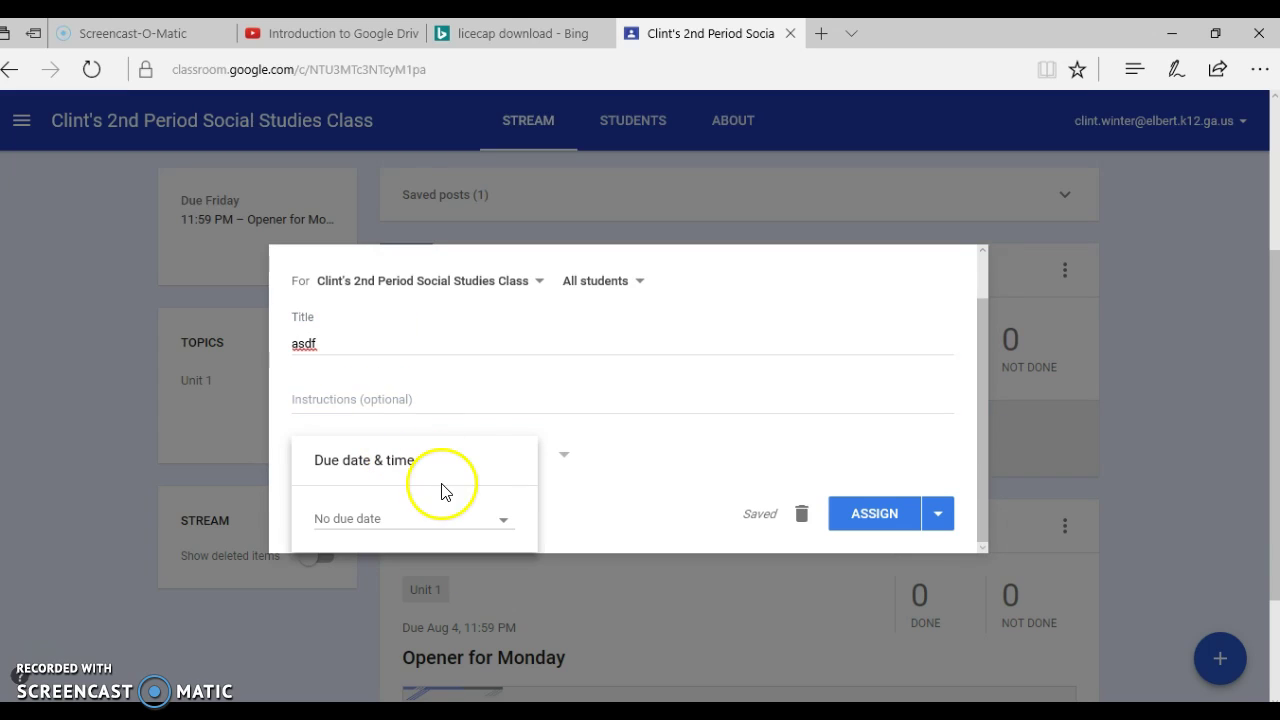
{"action": "left_click", "coordinate": [507, 521]}
{"action": "left_click", "coordinate": [507, 519]}
{"action": "left_click", "coordinate": [507, 519]}
{"action": "left_click", "coordinate": [507, 519]}
{"action": "left_click", "coordinate": [908, 463]}
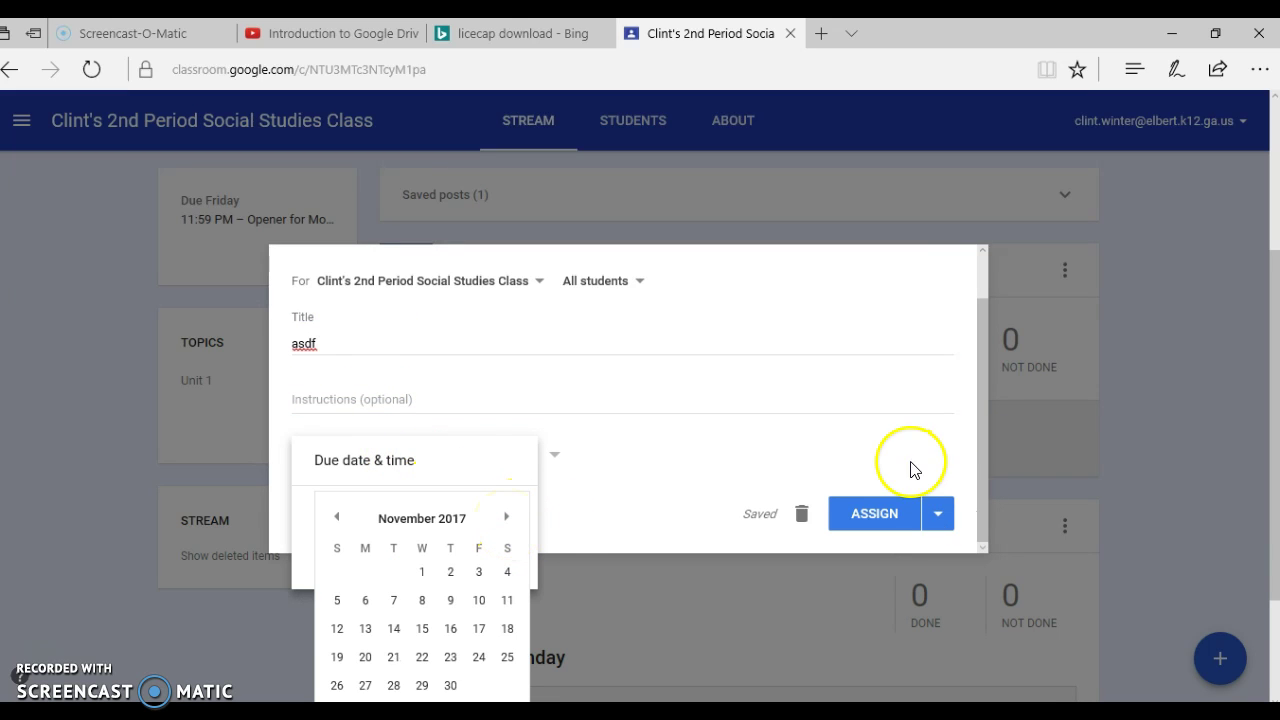
- Try to schedule the "asdf" assignment for Aug 2, 2017 at 12:30 PM, and return to the assignment form
{"action": "left_click", "coordinate": [937, 513]}
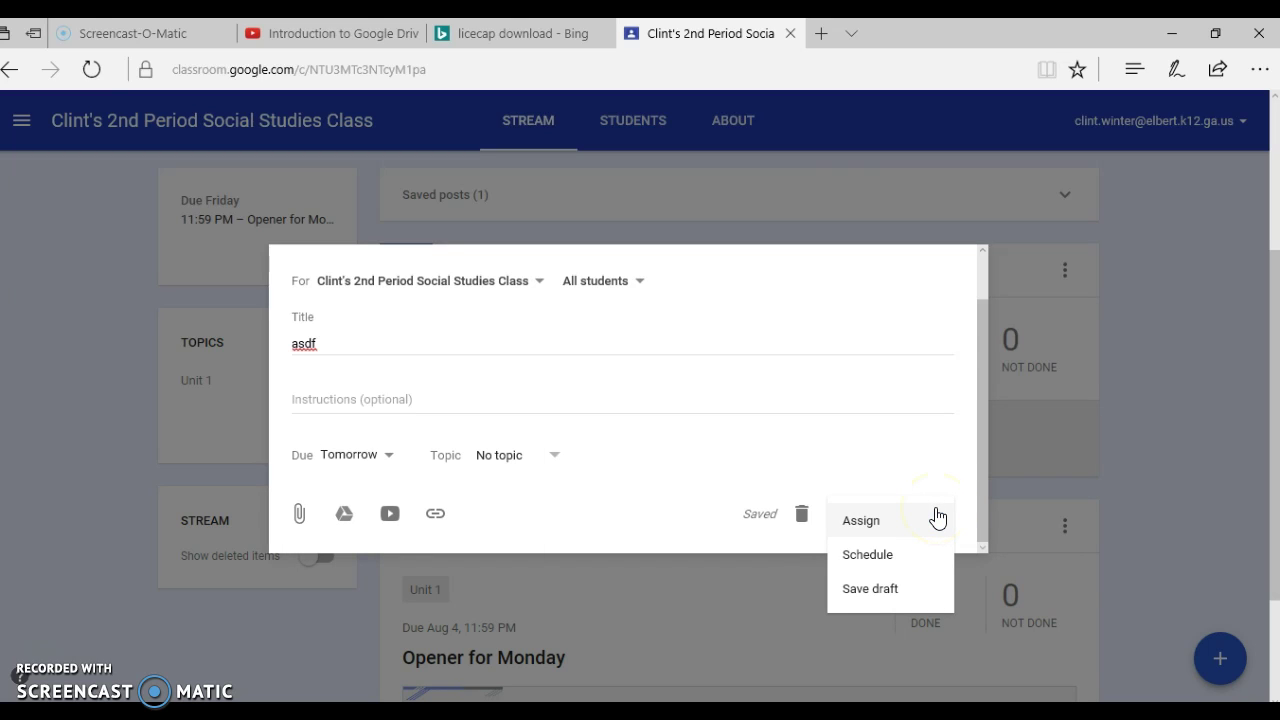
{"action": "left_click", "coordinate": [894, 555]}
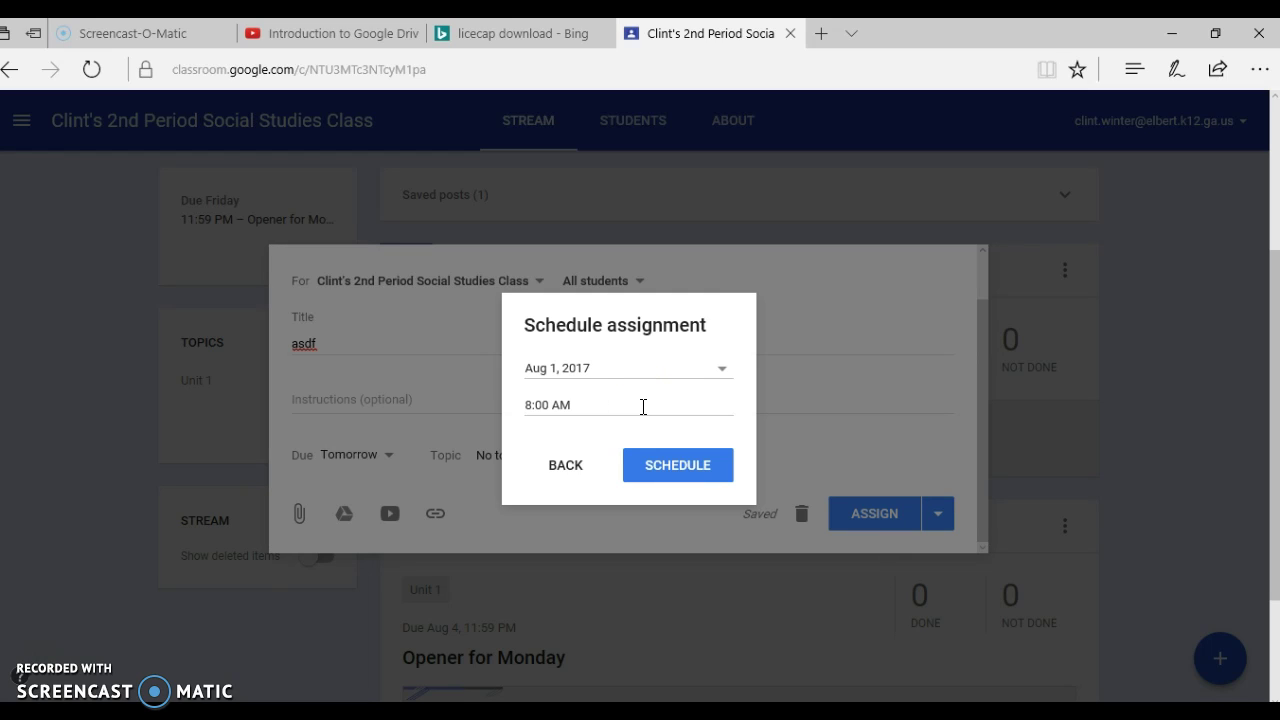
{"action": "left_click", "coordinate": [695, 373]}
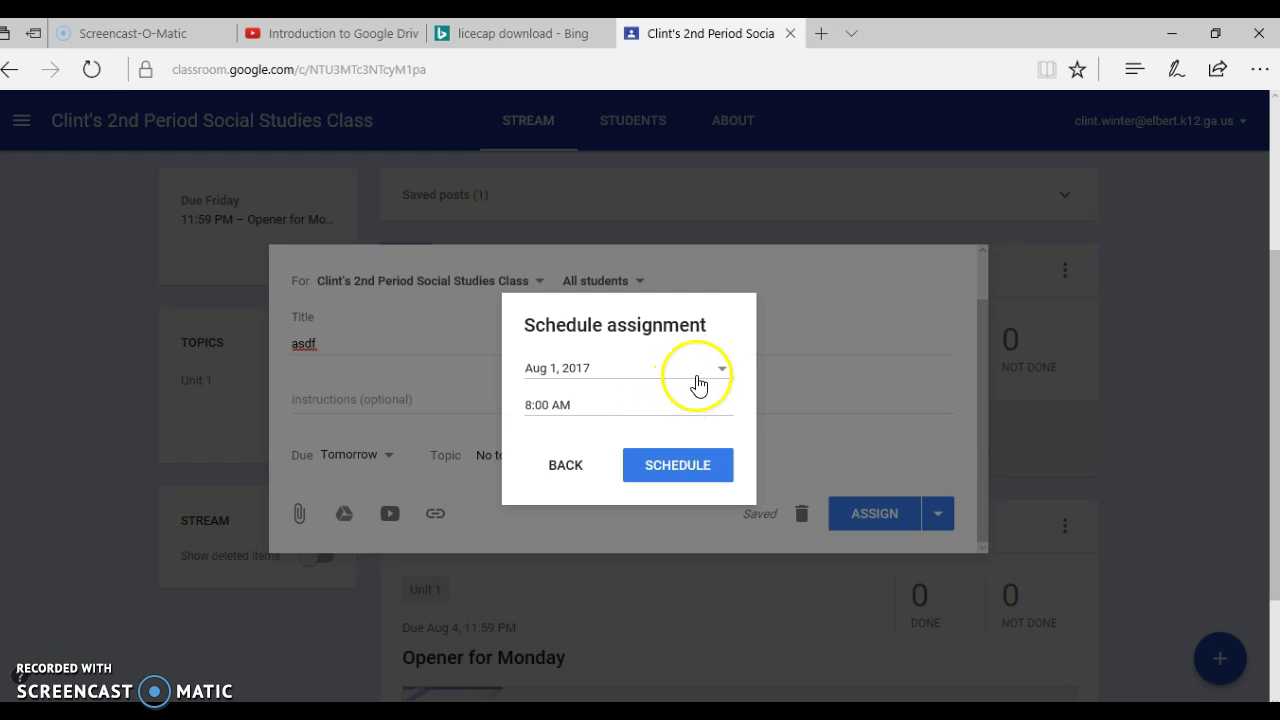
{"action": "left_click", "coordinate": [635, 458]}
{"action": "left_click_drag", "start_coordinate": [603, 404], "coordinate": [471, 397]}
{"action": "type", "text": "12\"3"}
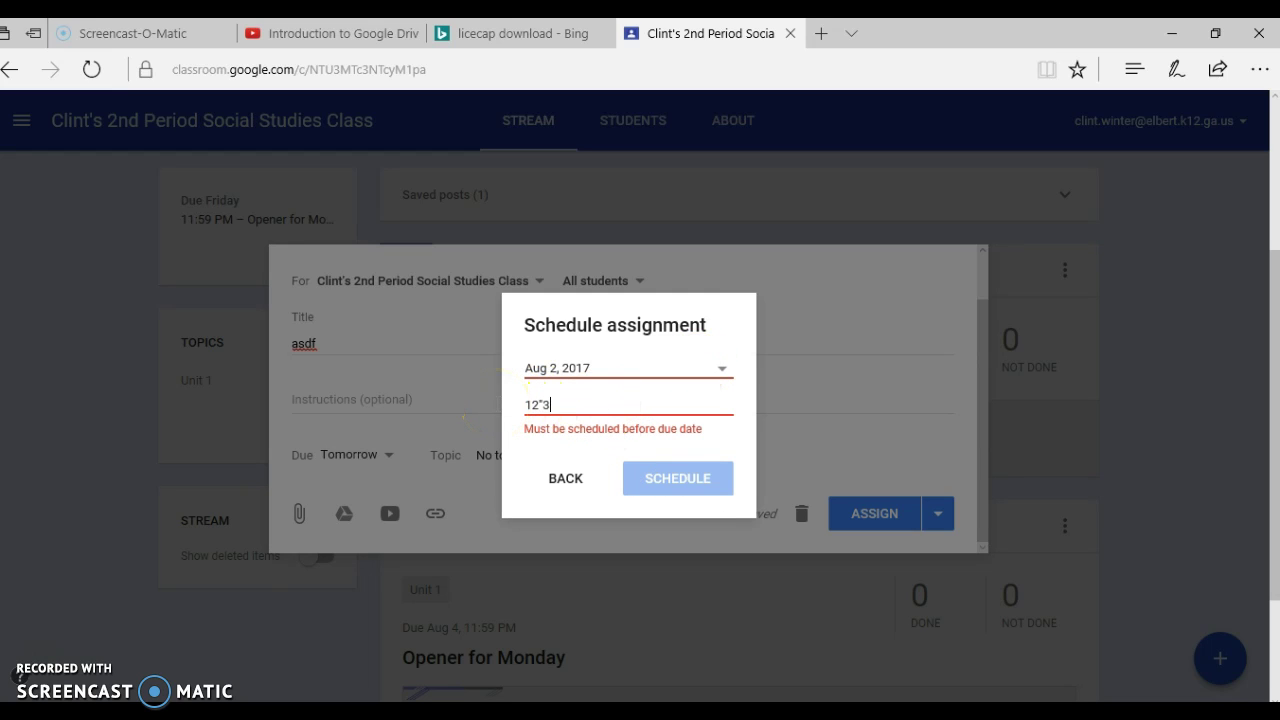
{"action": "key", "text": "BackSpace"}
{"action": "type", "text": ":30 PM"}
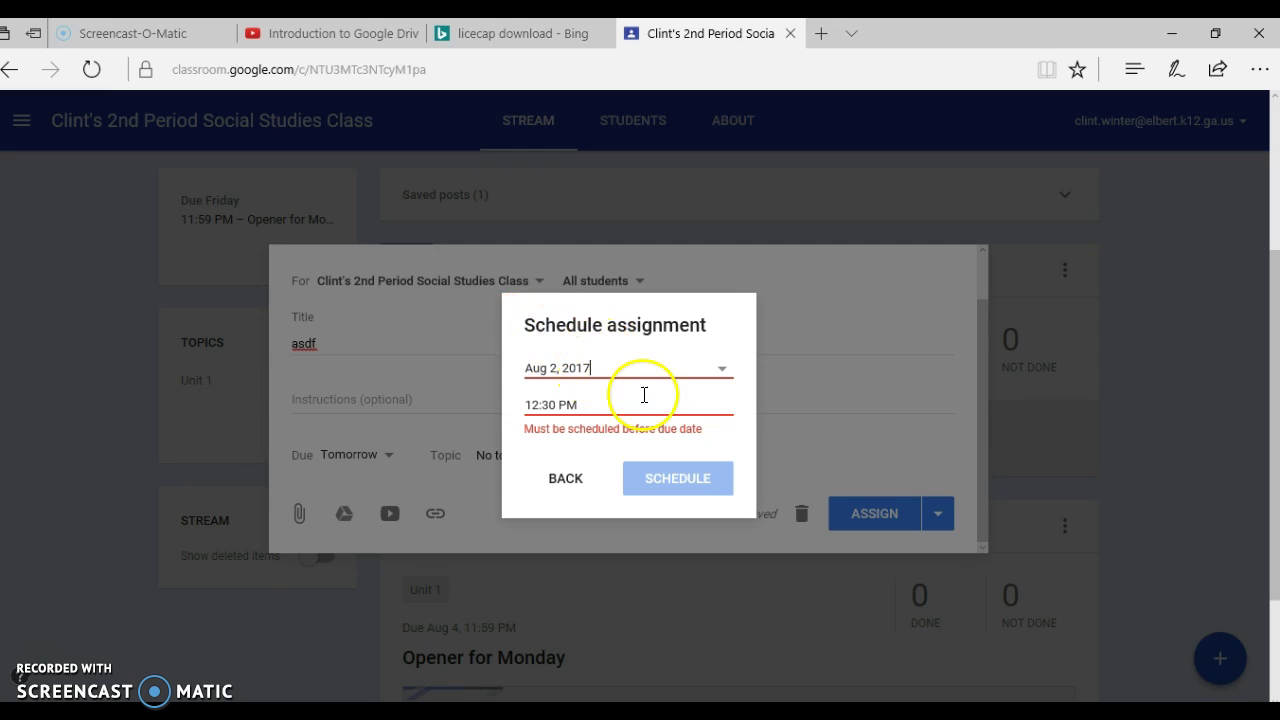
{"action": "left_click_drag", "start_coordinate": [620, 409], "coordinate": [540, 406]}
{"action": "left_click", "coordinate": [562, 477]}
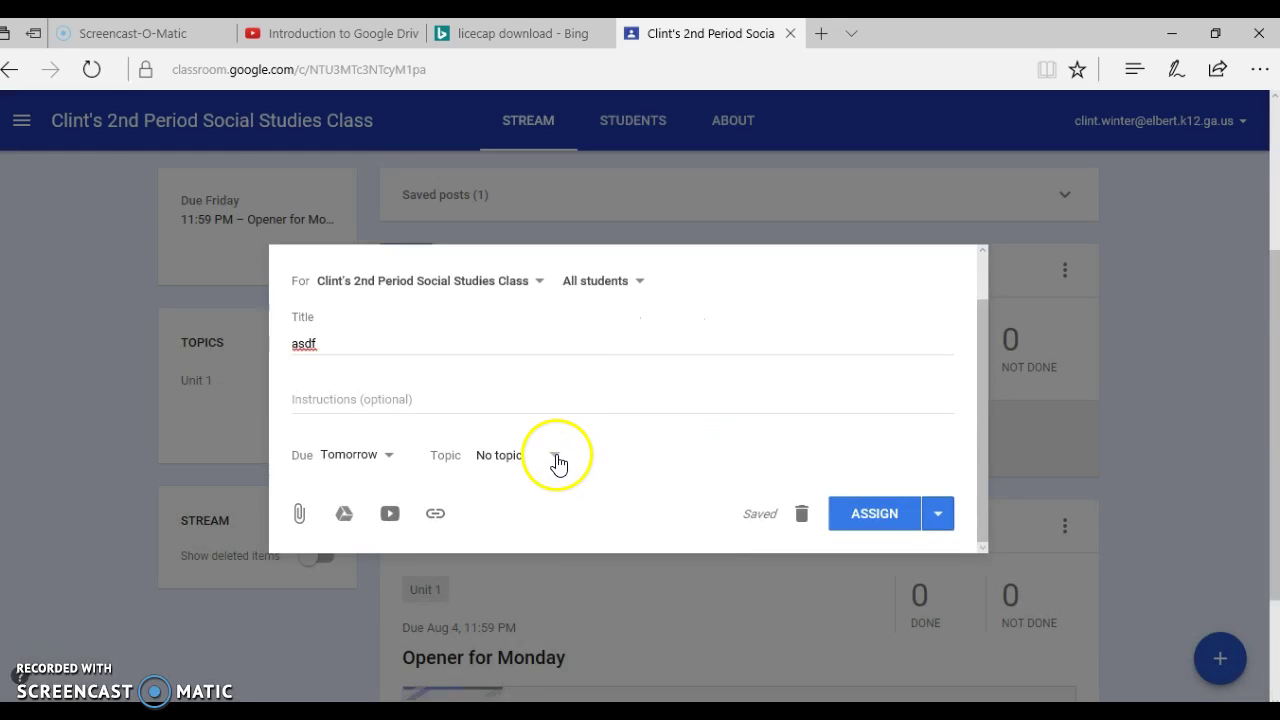